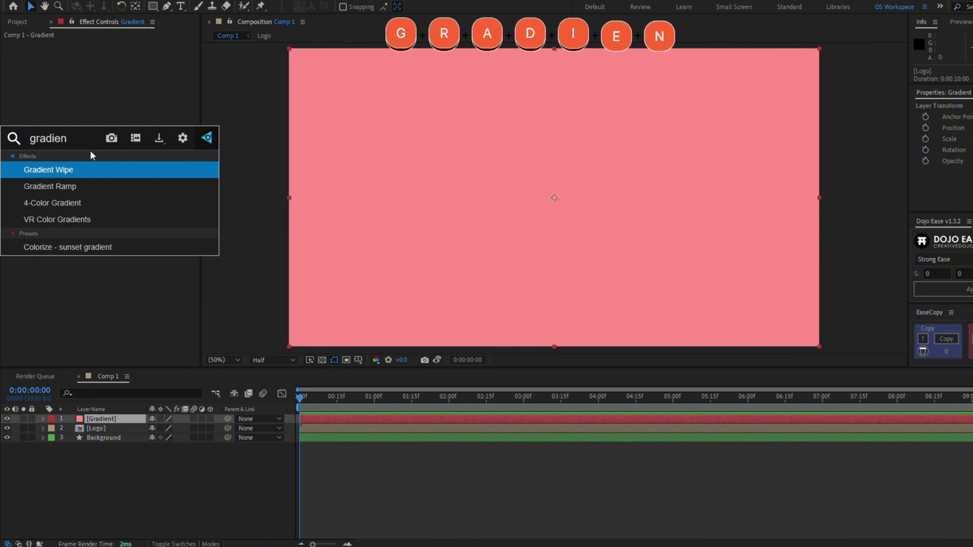
Apply Gradient Ramp to the Gradient layer, starting the ramp at about 1200, 1096 and ending it at about 762, -36
key(Return)
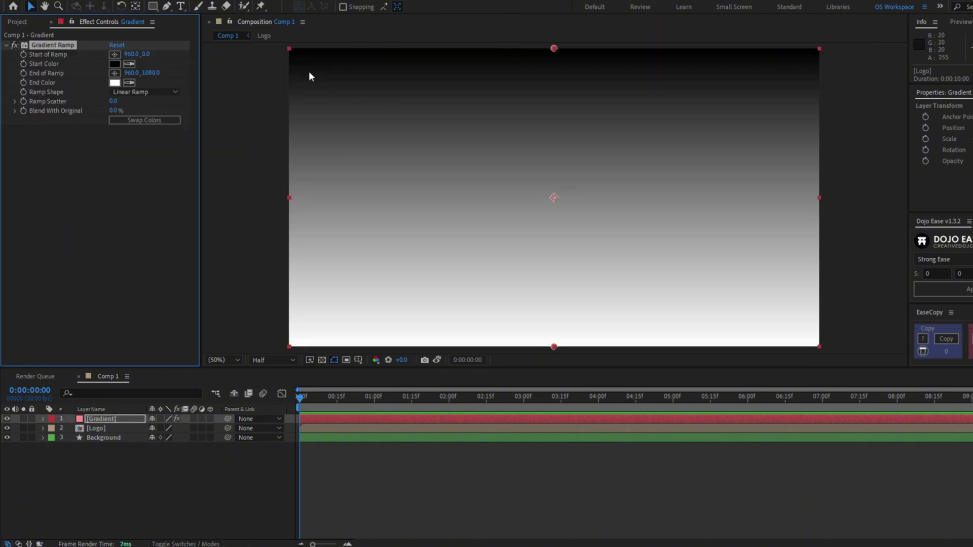
drag(554, 347, 448, 158)
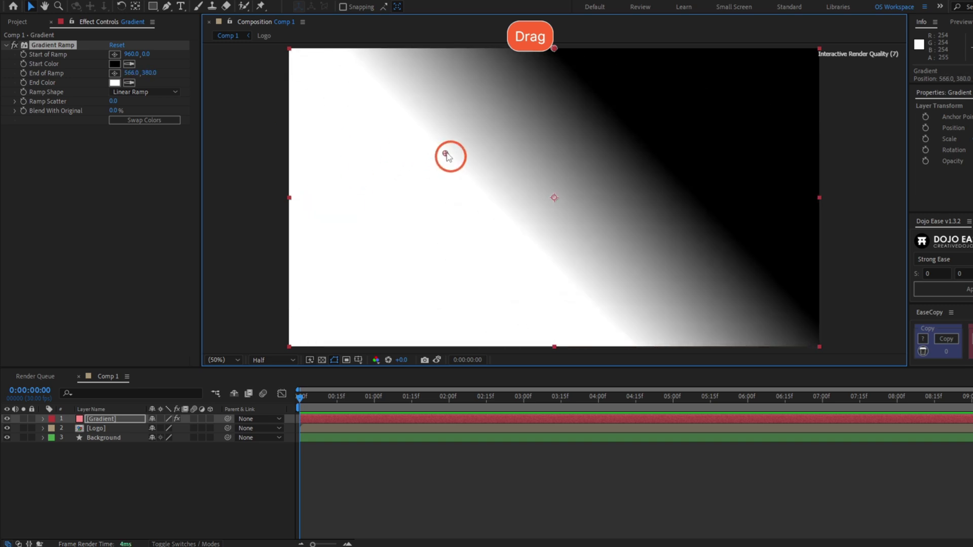
drag(462, 127, 621, 348)
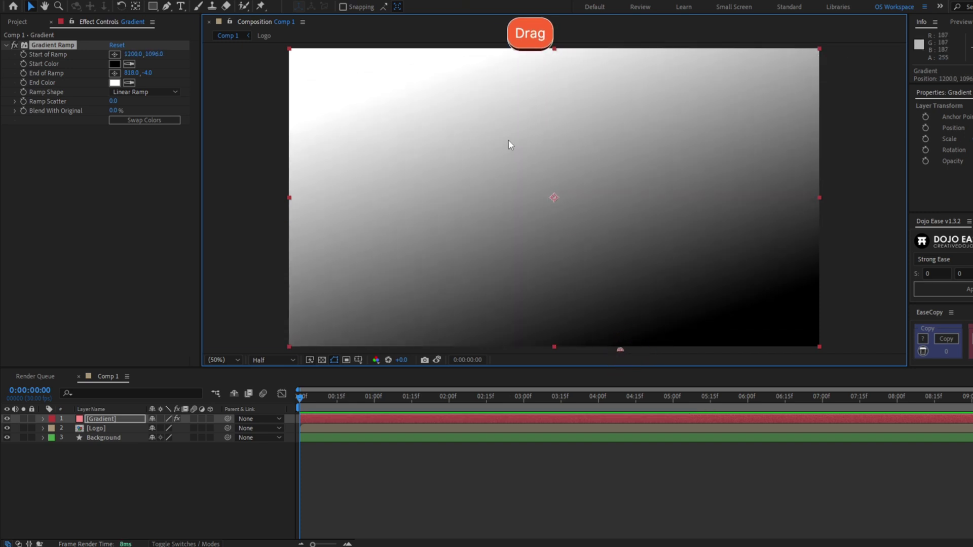
scroll(511, 142, down, 2)
drag(534, 124, 528, 116)
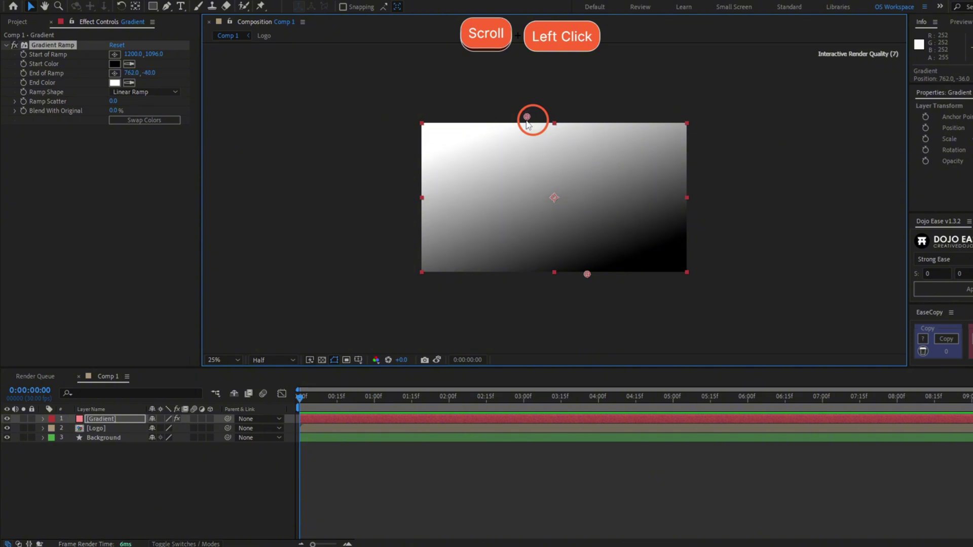
scroll(527, 124, up, 1)
Change the gradient's ramp shape to Radial Ramp and hide the Gradient layer
click(165, 92)
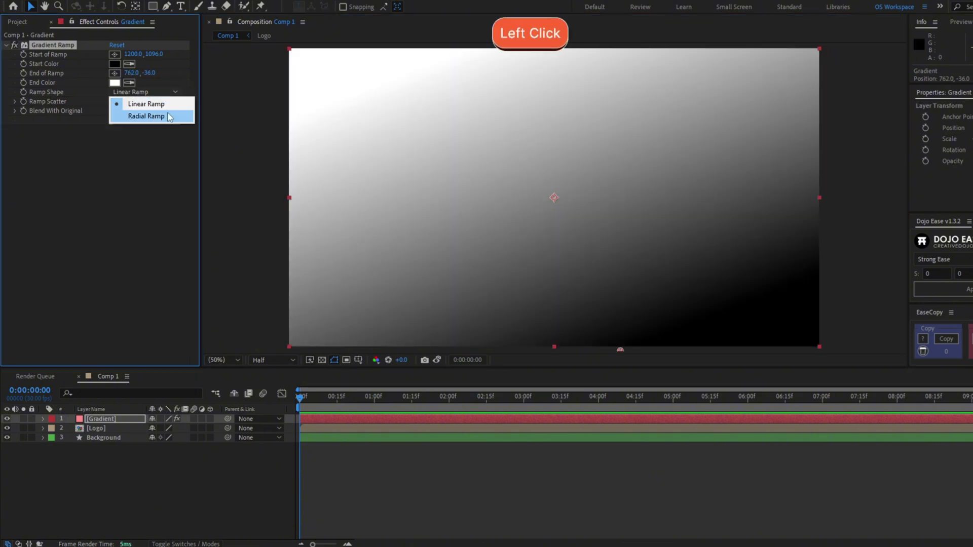
click(169, 116)
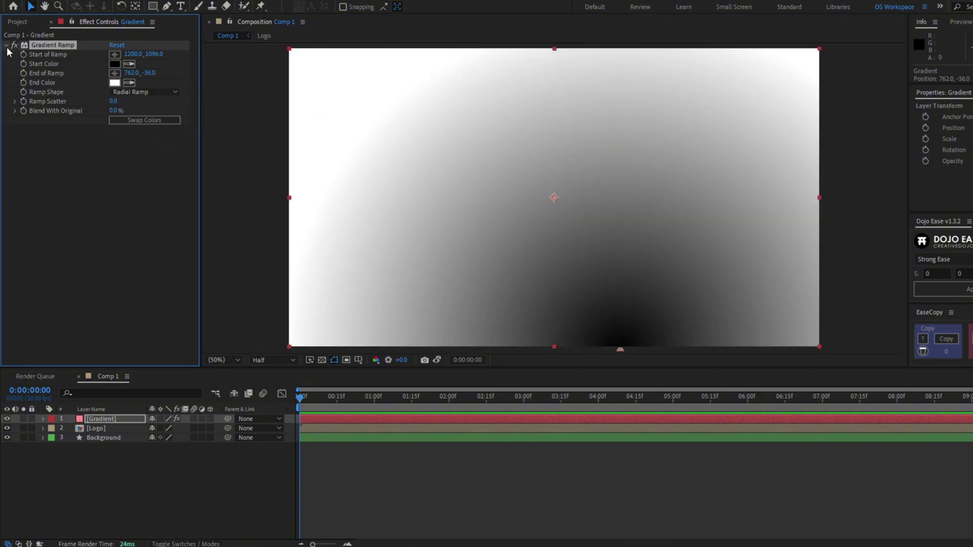
click(6, 425)
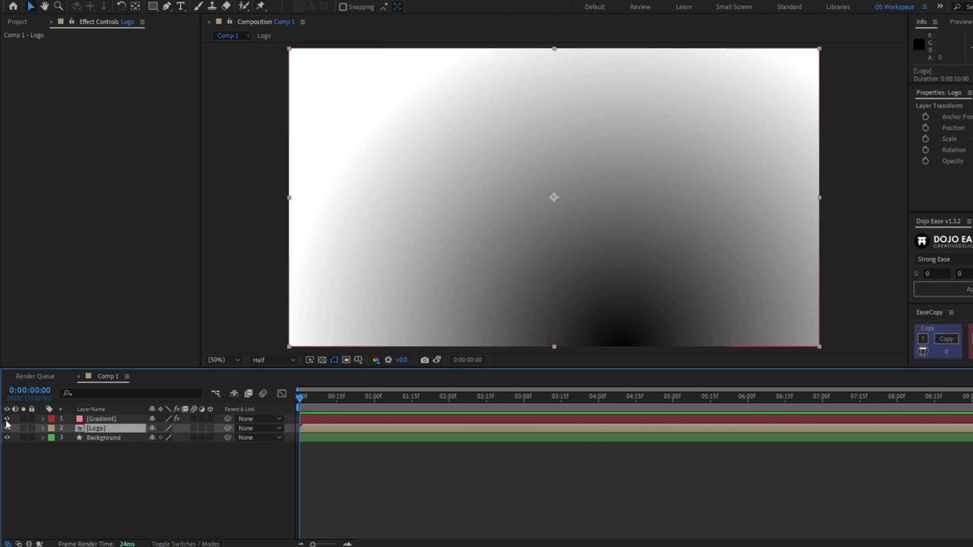
click(123, 419)
click(7, 418)
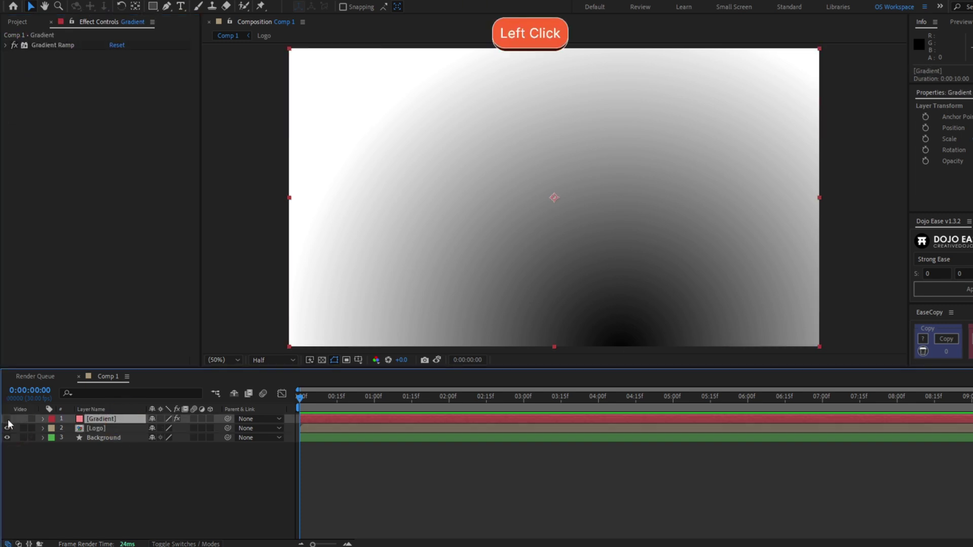
Apply the Shatter effect to the Logo layer and set its view to Rendered
click(102, 428)
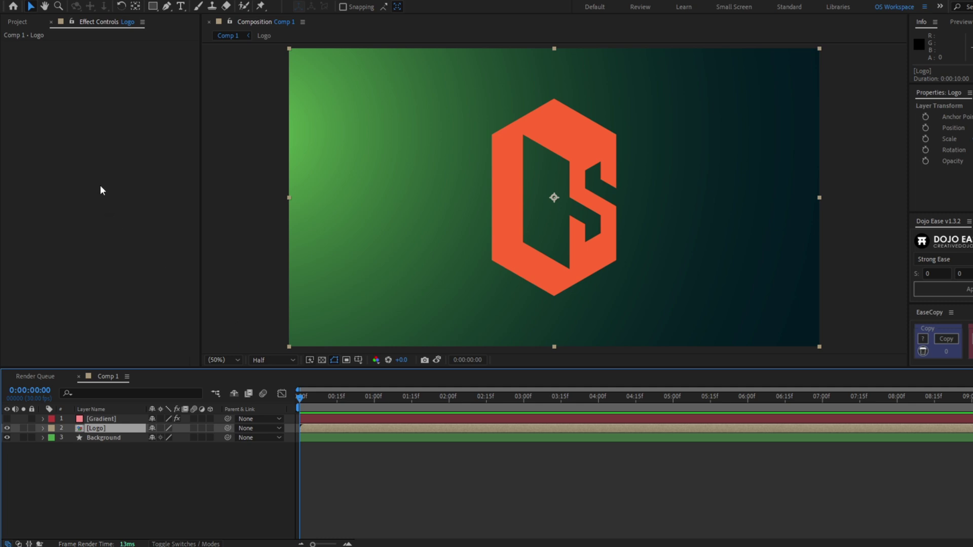
key(ctrl+space)
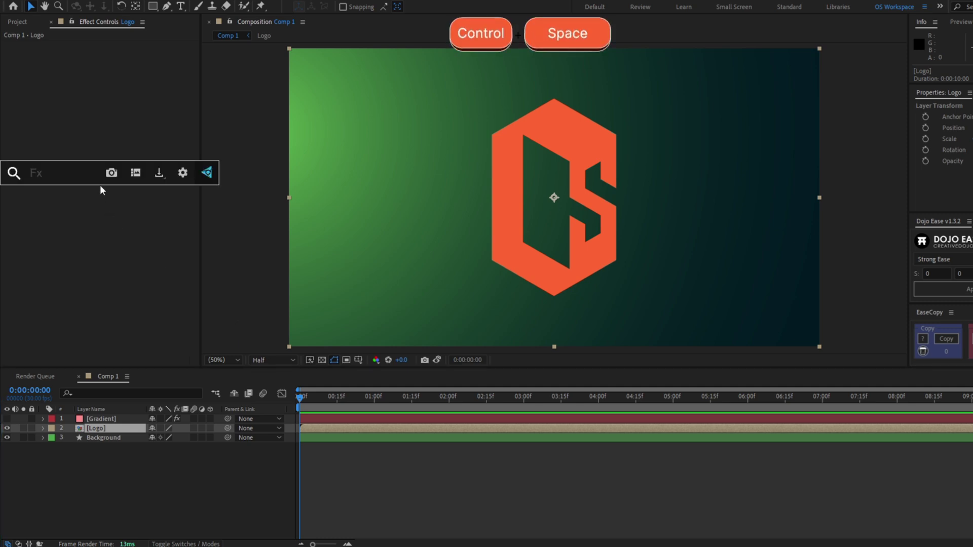
text(shatt)
key(Return)
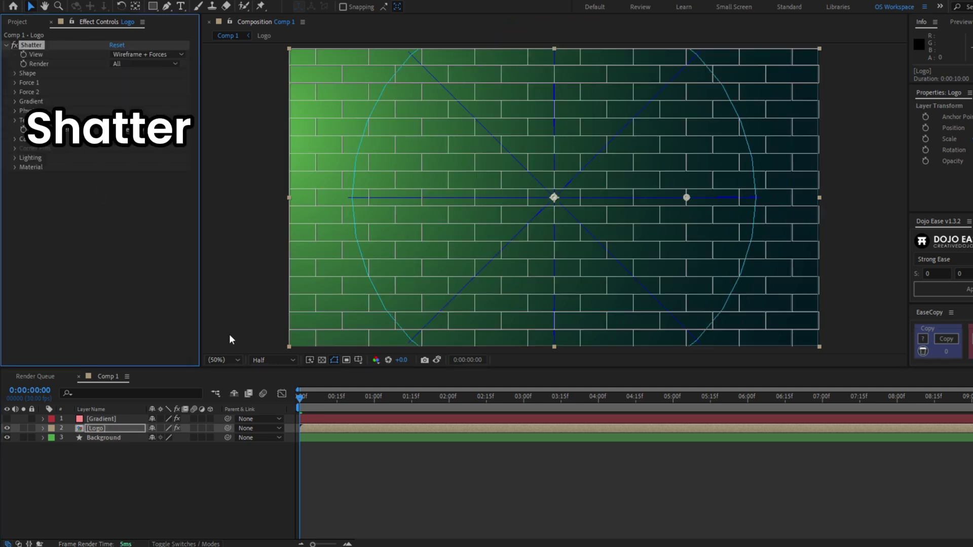
drag(302, 394, 334, 405)
click(132, 54)
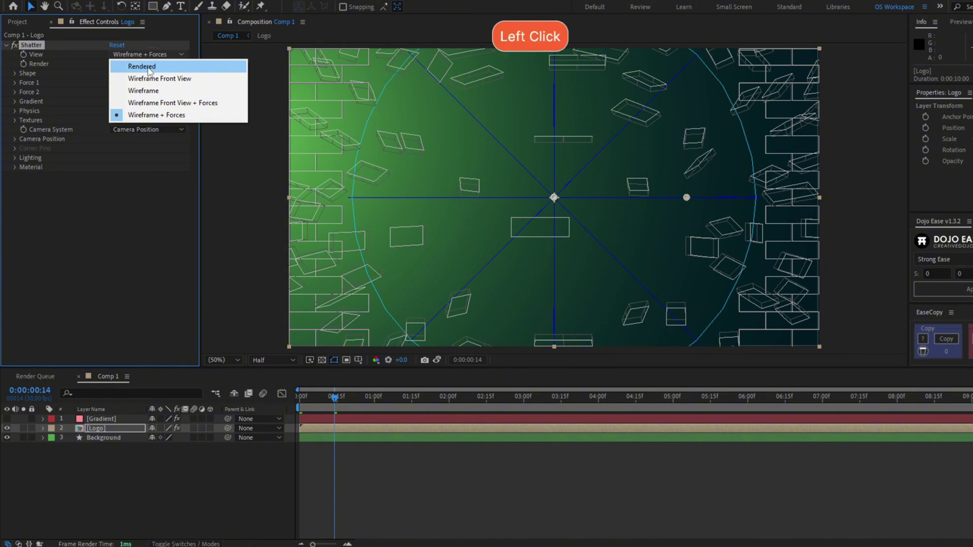
click(143, 66)
mouse_move(329, 399)
mouse_down()
mouse_move(302, 409)
mouse_move(316, 407)
mouse_up()
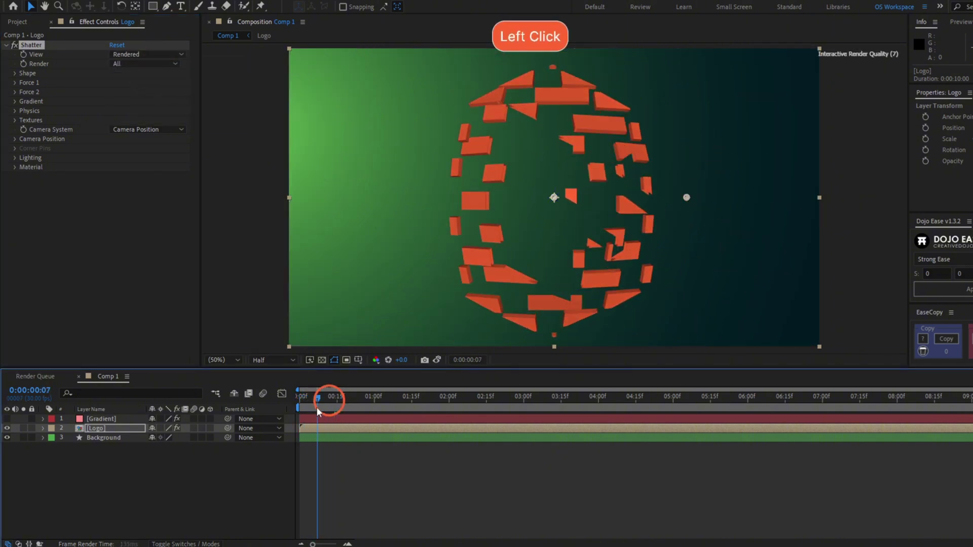
Set the Shatter shape to the Glass pattern with 200 repetitions and an extrusion depth of 0, and preview it
click(15, 73)
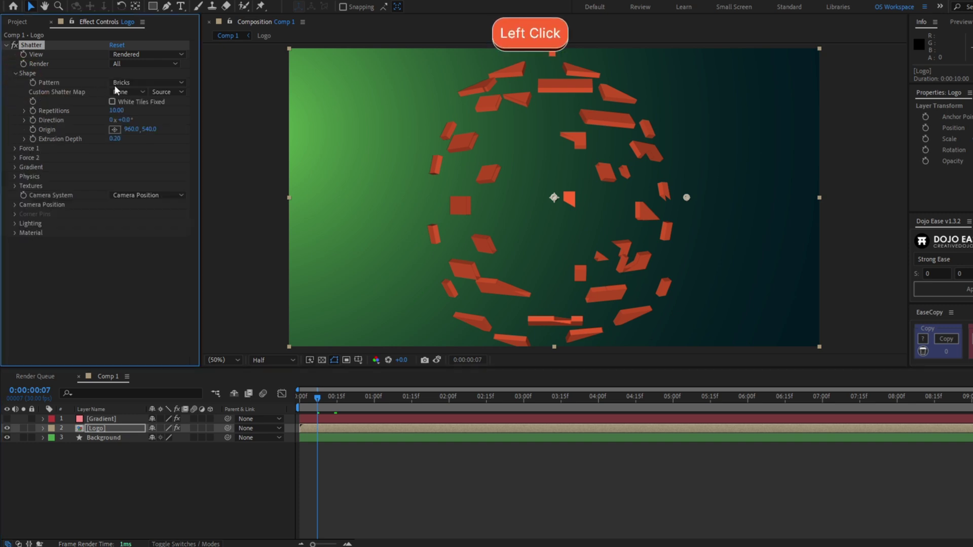
click(139, 82)
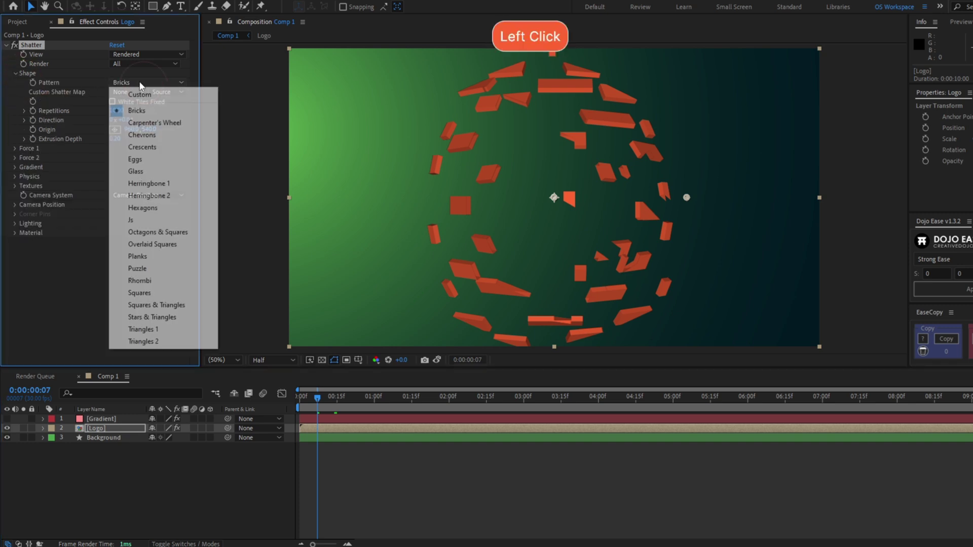
click(172, 172)
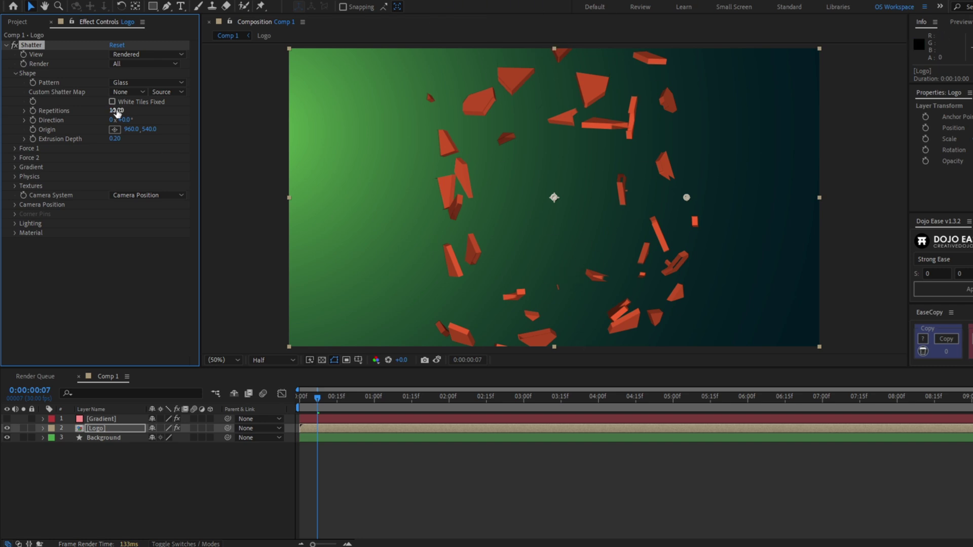
drag(117, 113, 479, 137)
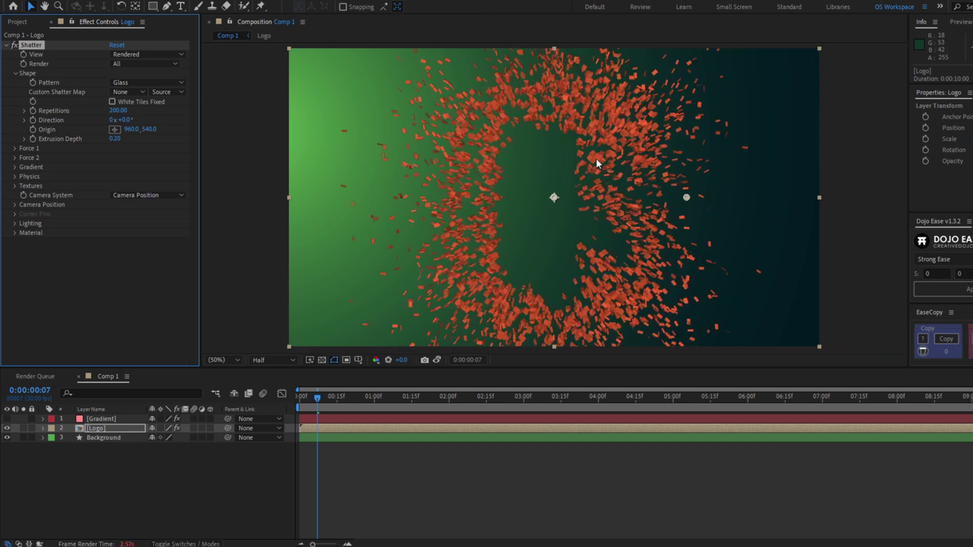
click(115, 140)
key(Return)
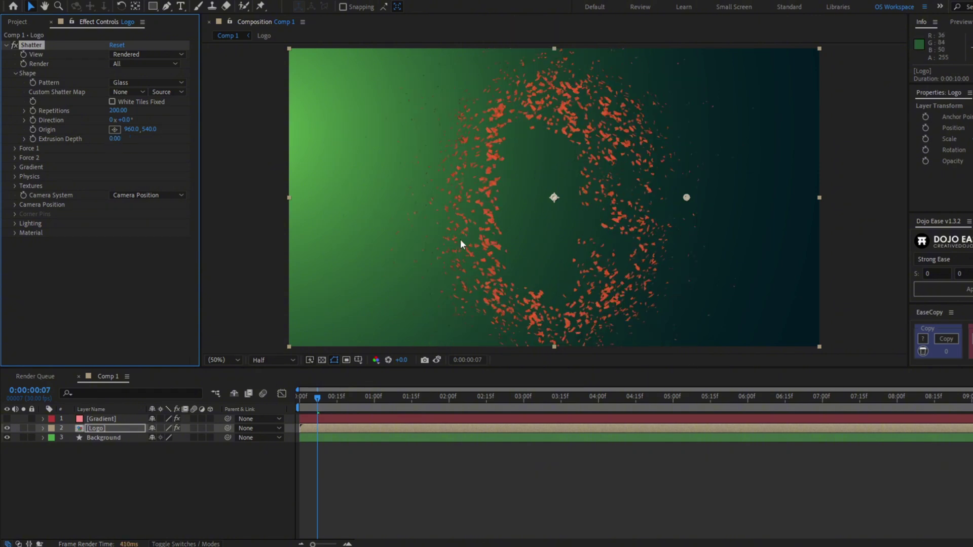
key(space)
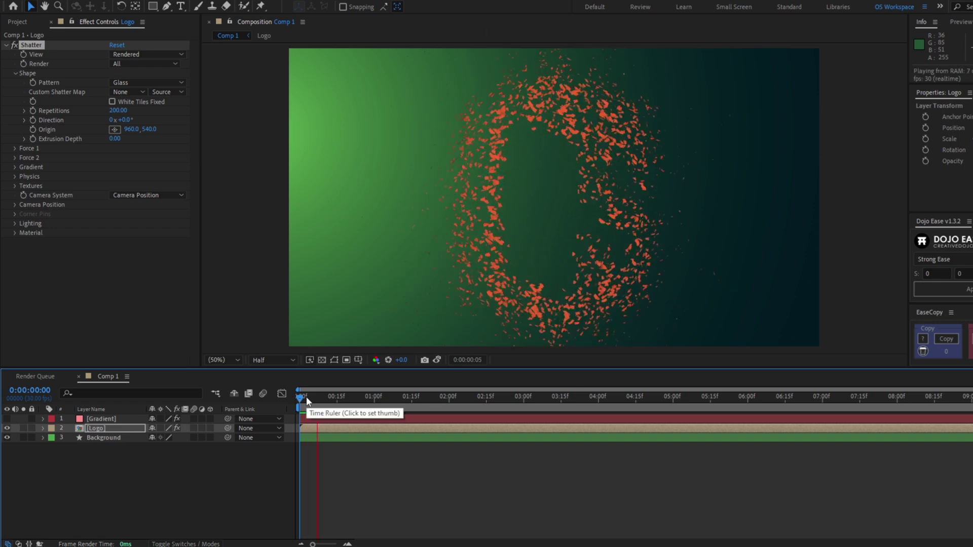
click(306, 400)
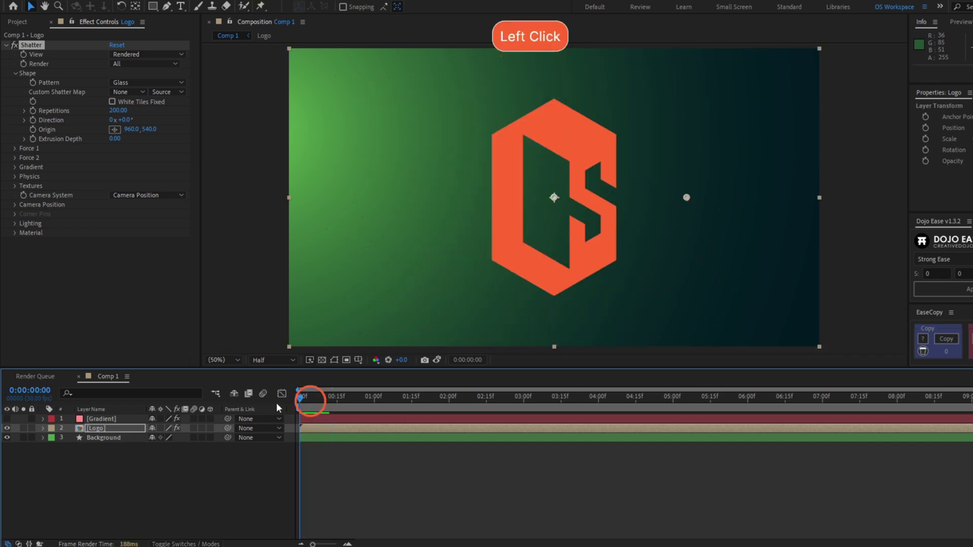
Use the Gradient layer with Effects & Masks as the Shatter effect's gradient layer
click(14, 168)
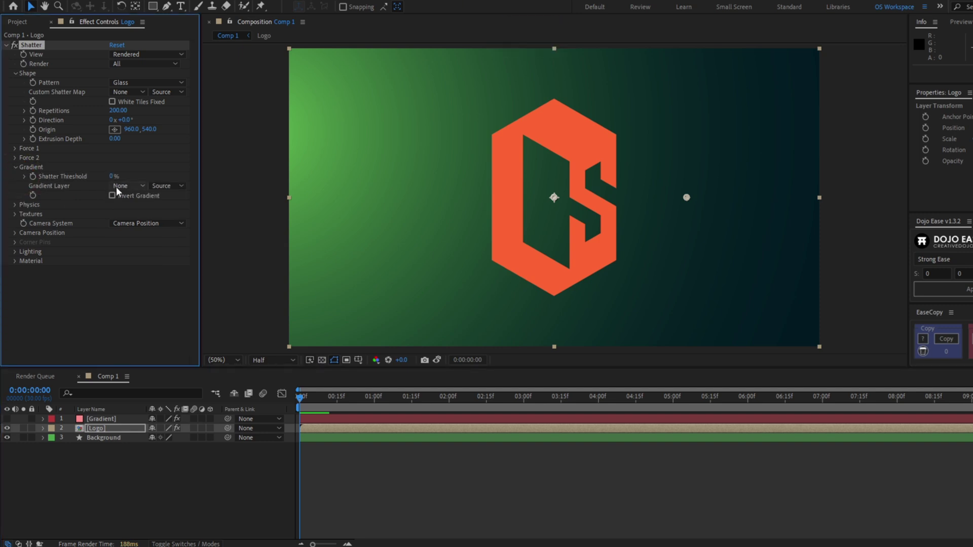
click(121, 186)
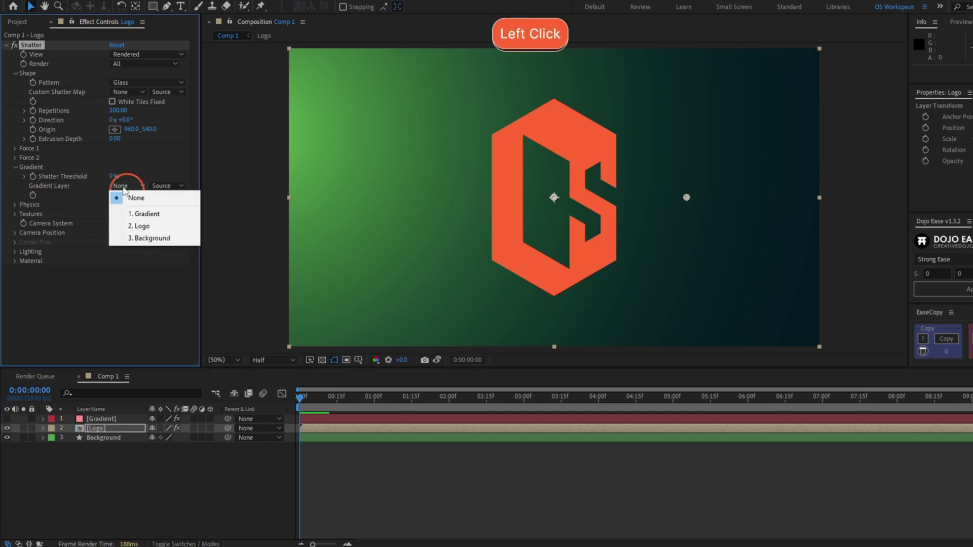
click(142, 215)
click(166, 185)
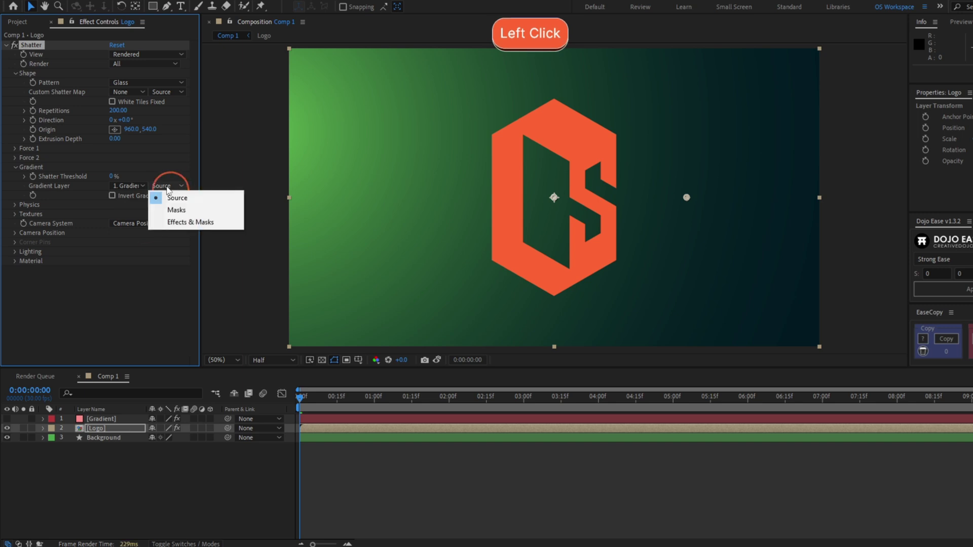
click(180, 223)
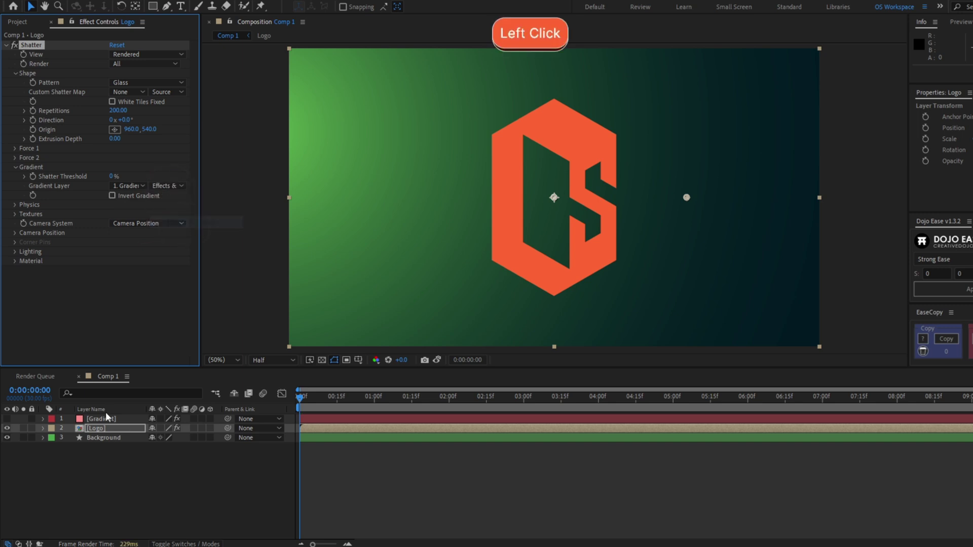
click(108, 419)
click(51, 45)
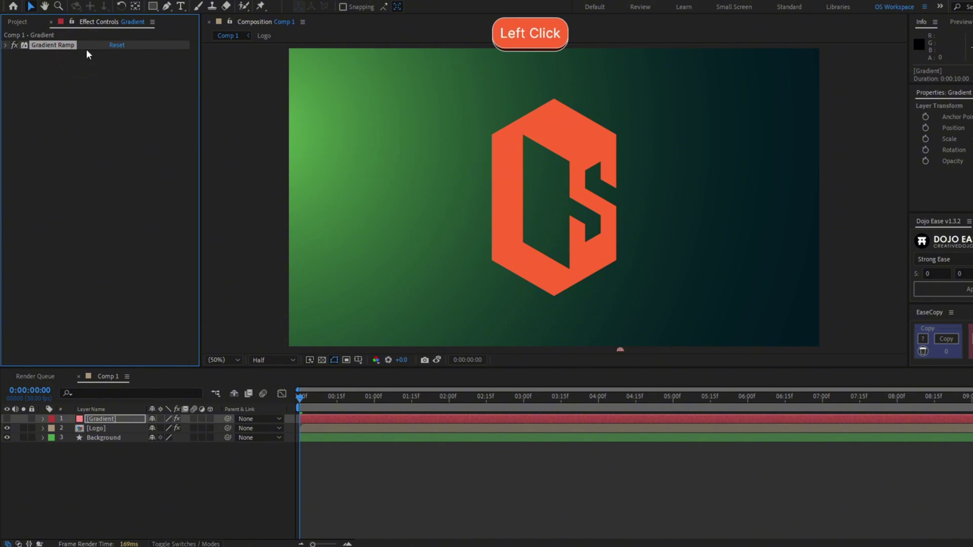
Keyframe the Logo layer's Shatter Threshold from 0% at the first frame to 100% at 1 second
click(93, 429)
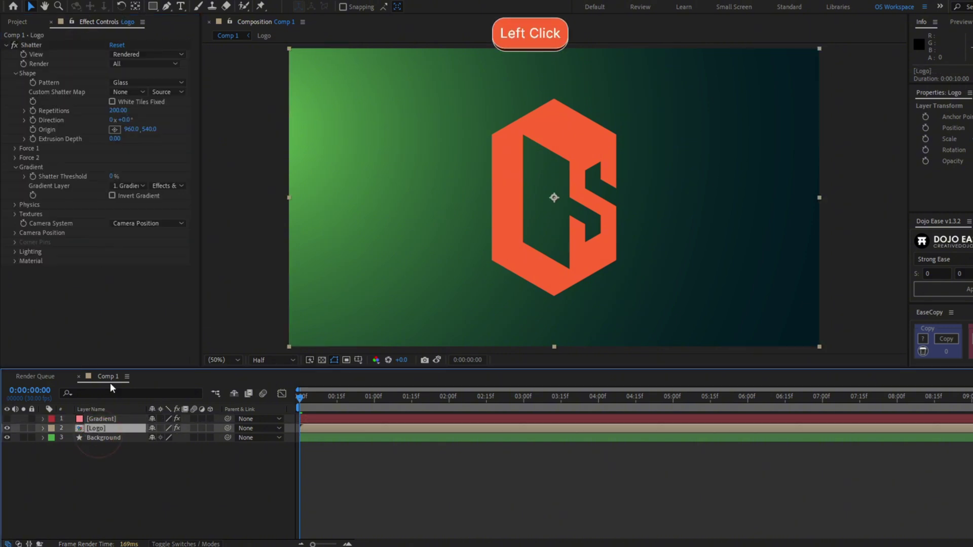
click(300, 398)
click(32, 175)
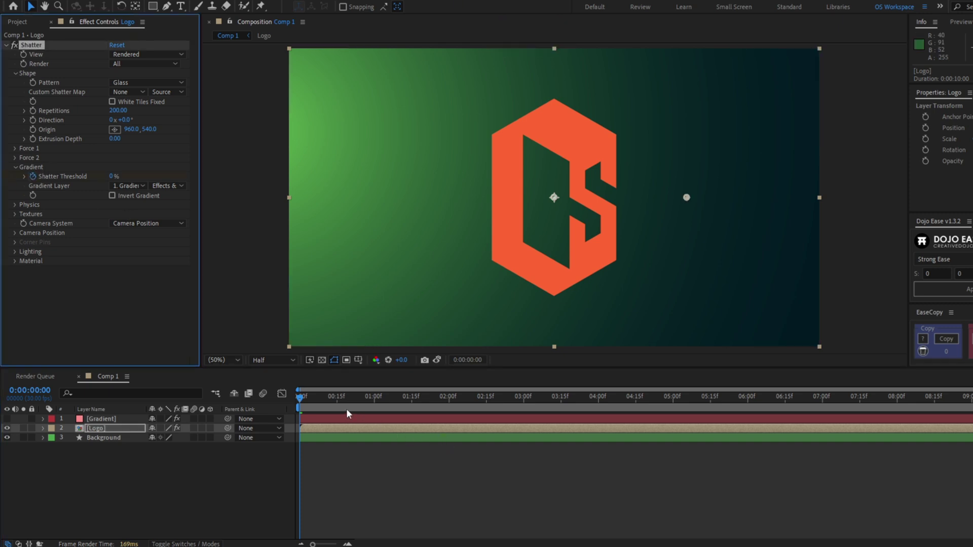
click(325, 394)
drag(325, 393, 375, 397)
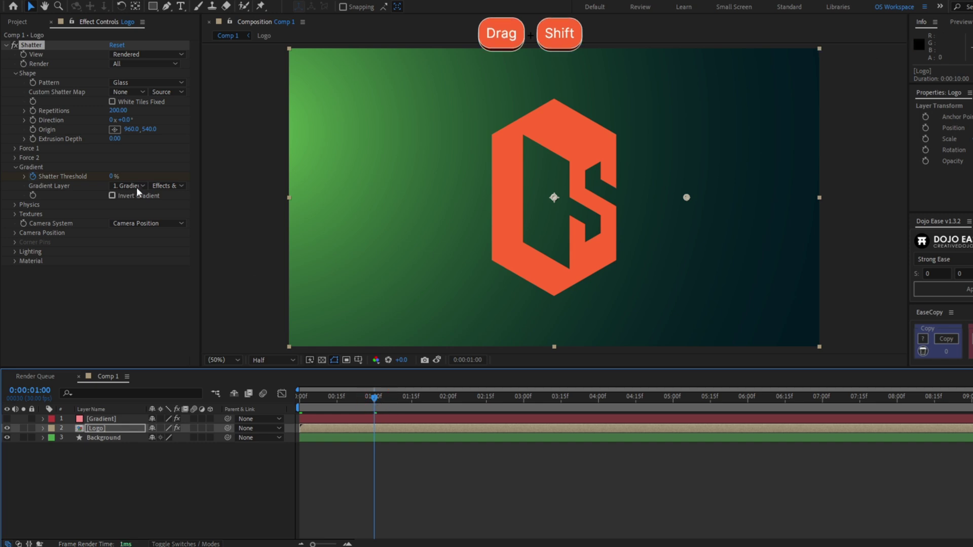
drag(111, 176, 119, 176)
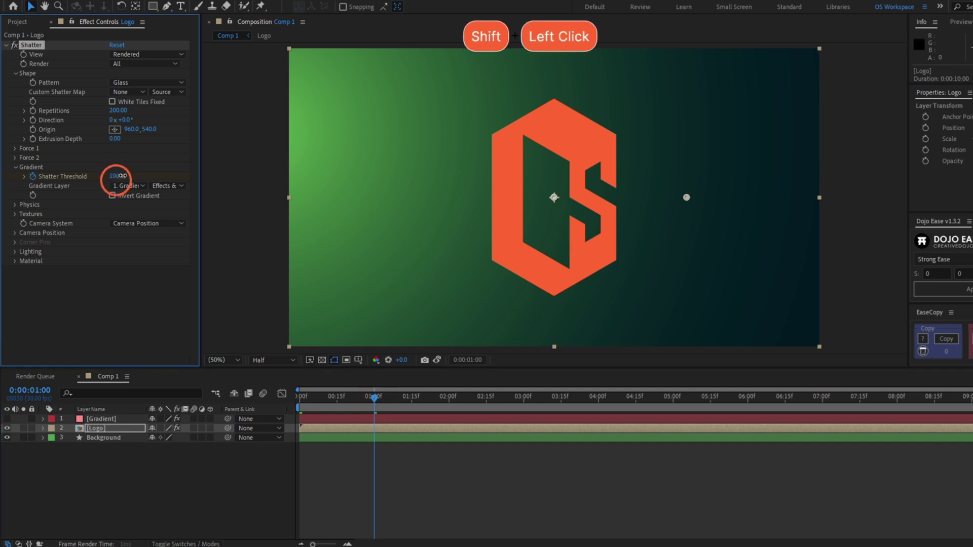
click(529, 504)
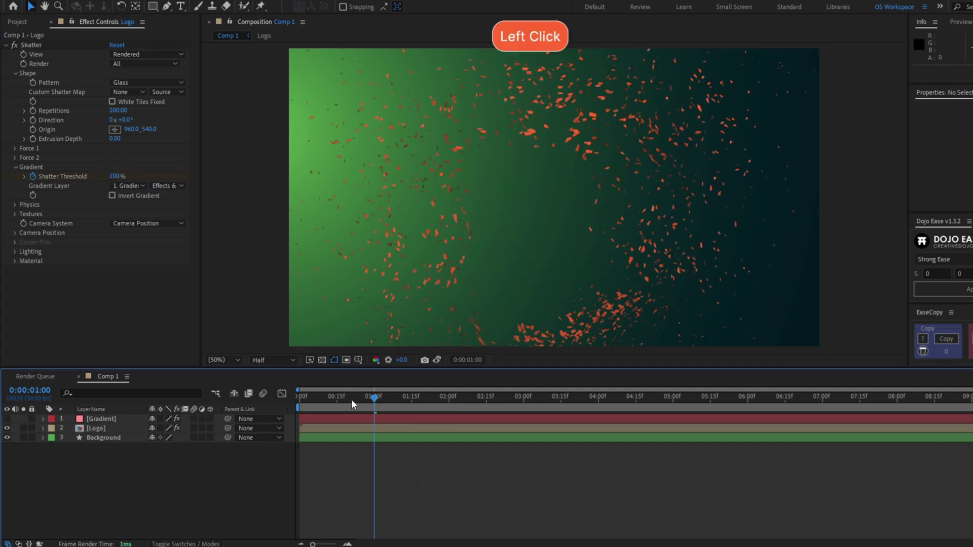
Play back the logo's shatter animation from the first frame to check how it disintegrates
drag(351, 399, 294, 400)
key(space)
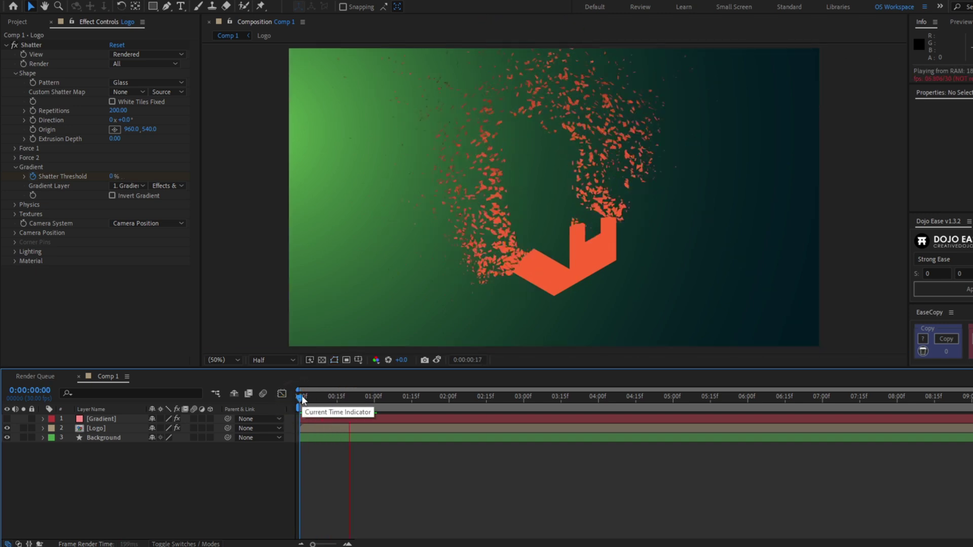
click(299, 398)
key(space)
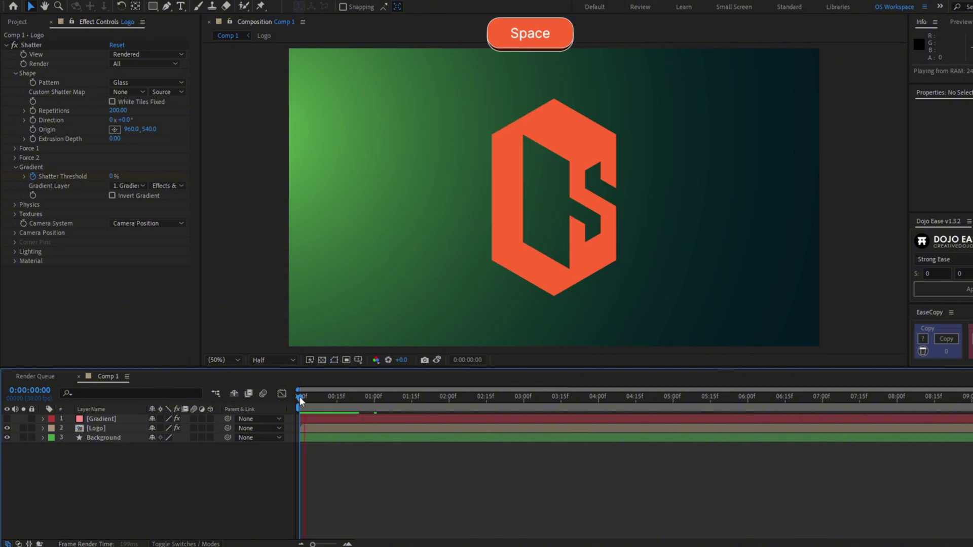
click(299, 398)
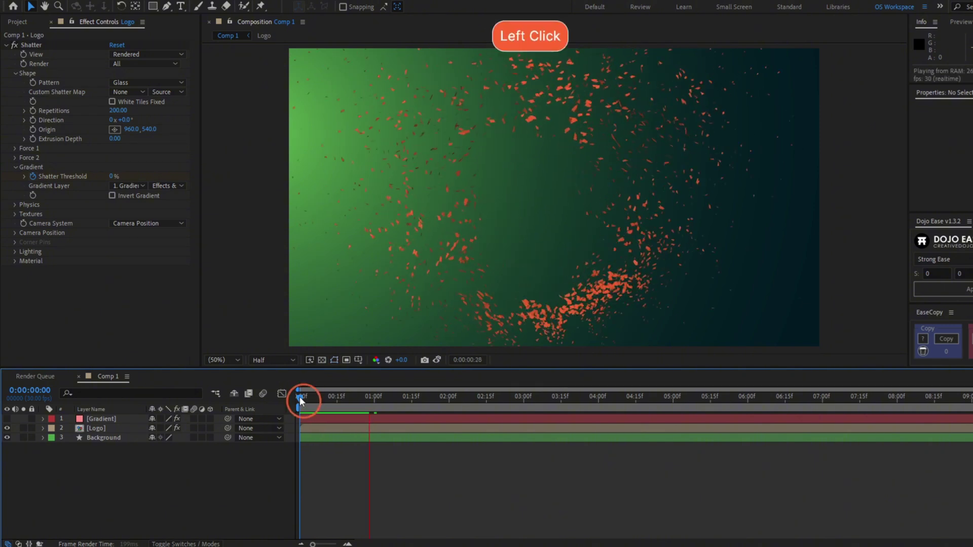
key(space)
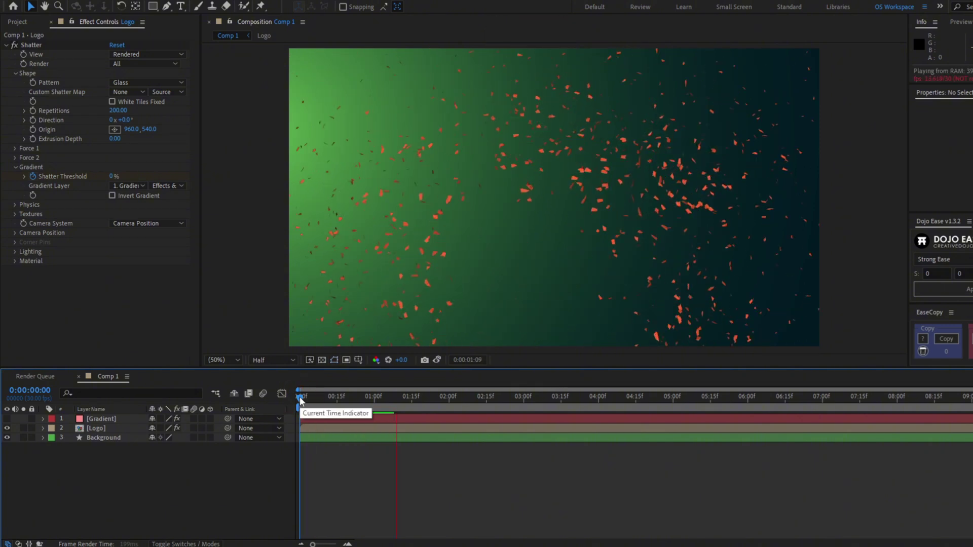
key(space)
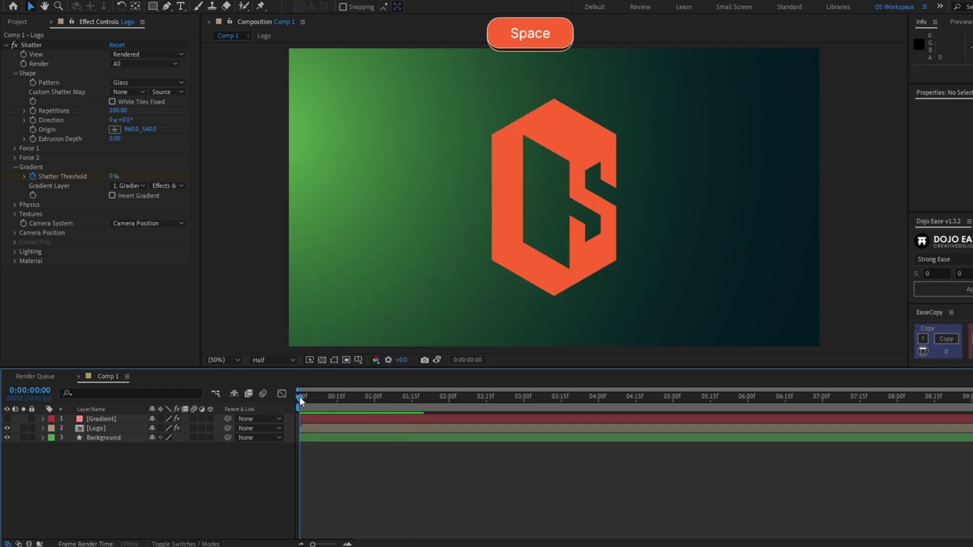
Replay the logo's shatter animation and move the current time to about 0:00:01:06
click(299, 398)
key(space)
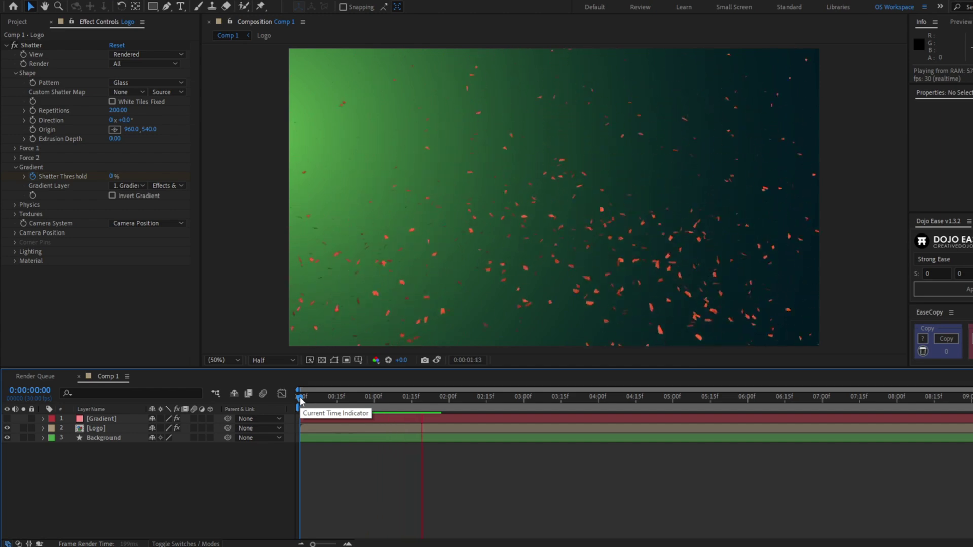
drag(300, 398, 388, 398)
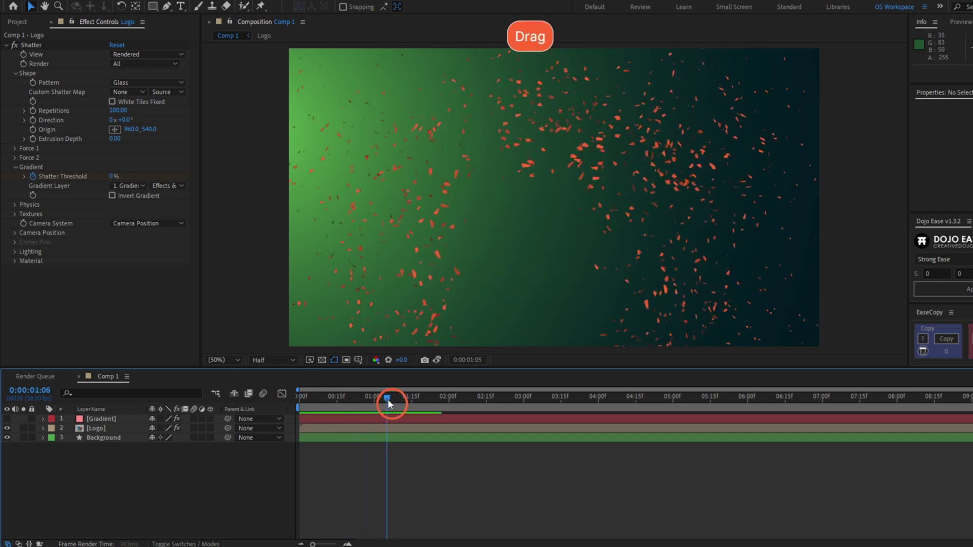
Set the Shatter effect's Gravity Direction to 0° in its Physics settings
click(28, 205)
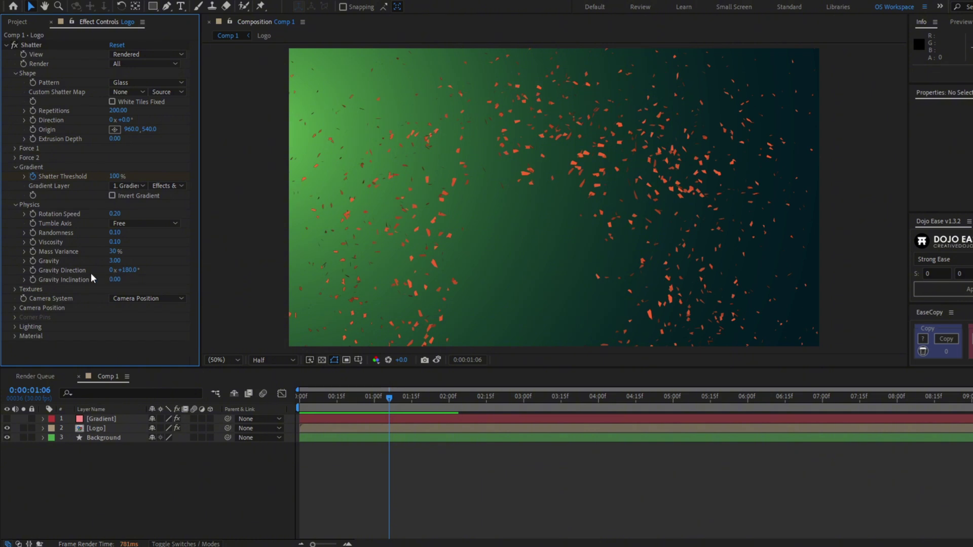
click(127, 270)
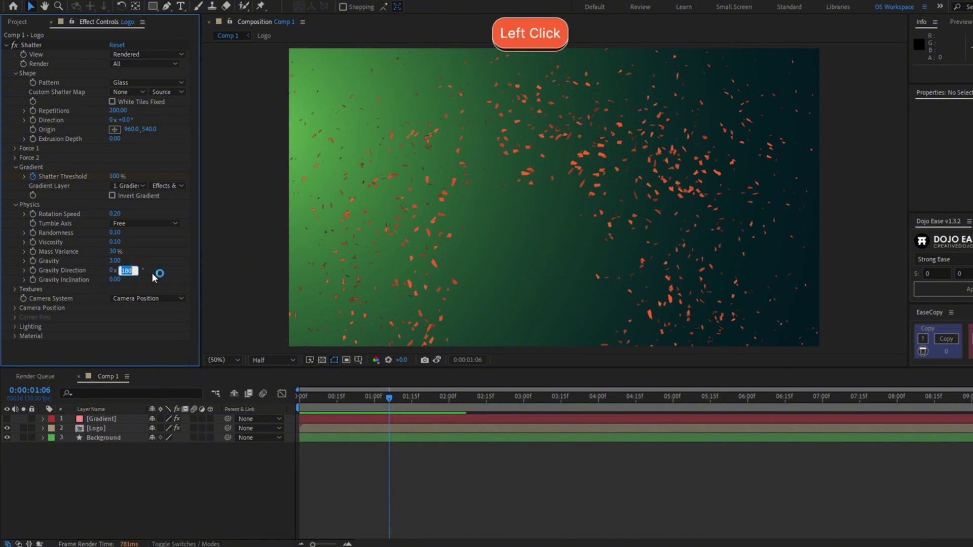
text(0)
key(Return)
Preview the upward-moving shatter pieces from the first frame, and scrub back to frame 16
drag(349, 396, 284, 400)
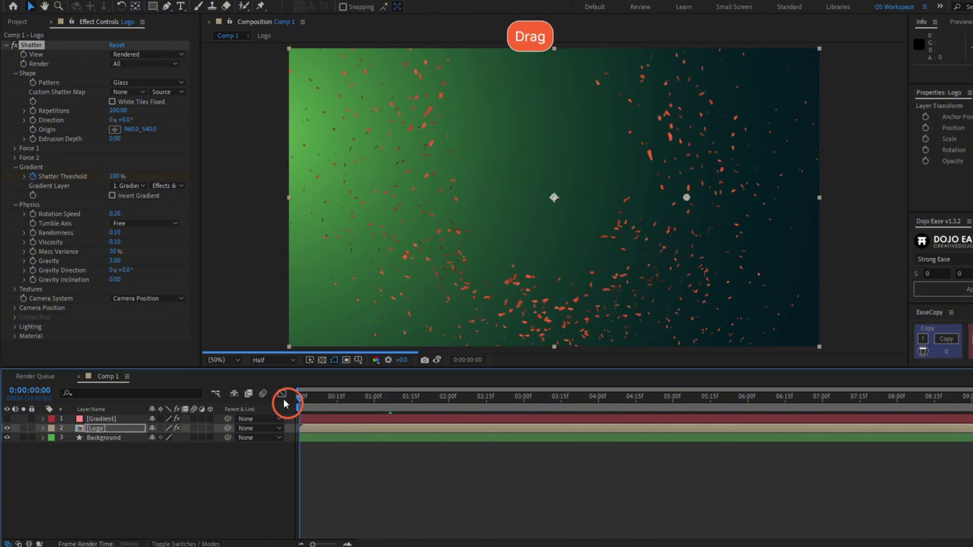
key(space)
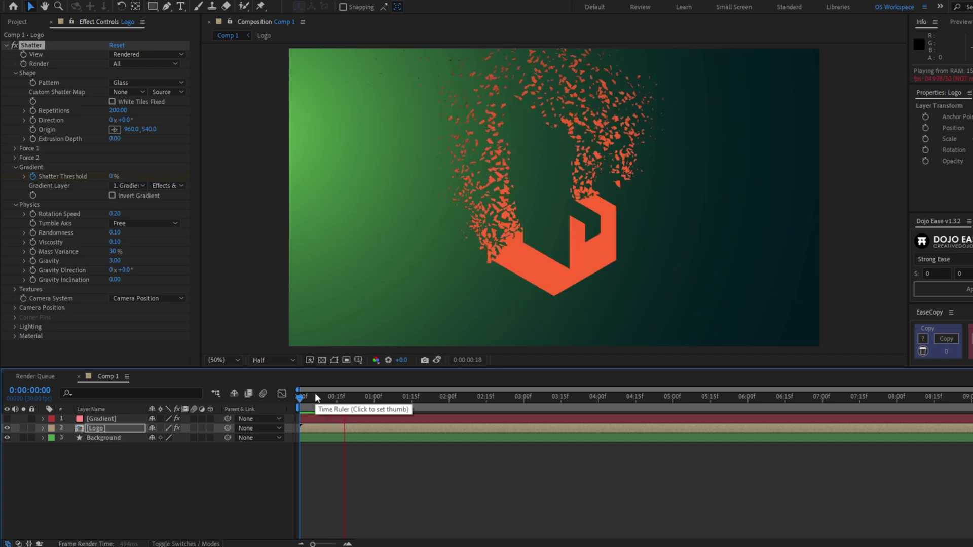
key(space)
drag(299, 403, 359, 398)
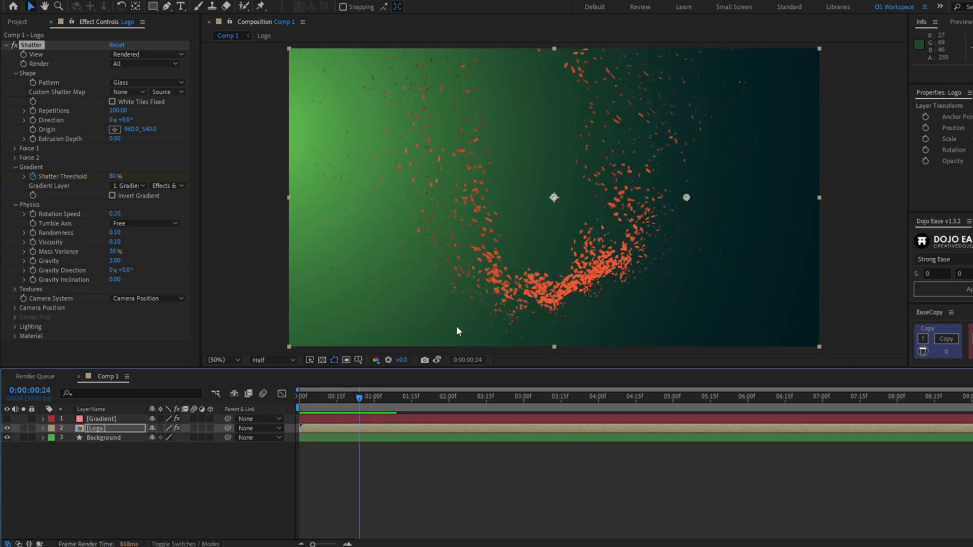
drag(360, 398, 340, 399)
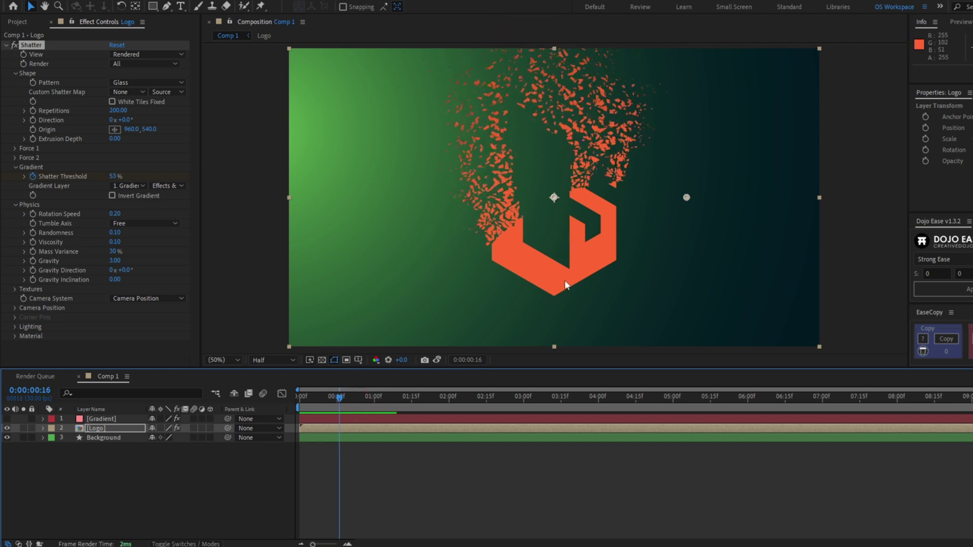
Place the Shatter effect's Force 1 position at 1174, 1080 below the logo, and scrub to frame 22 to inspect it
click(14, 148)
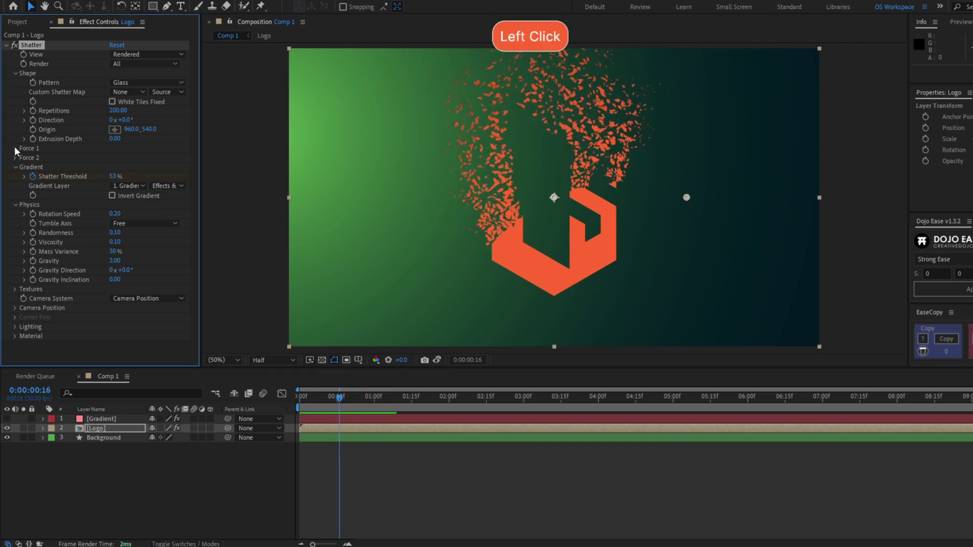
click(114, 157)
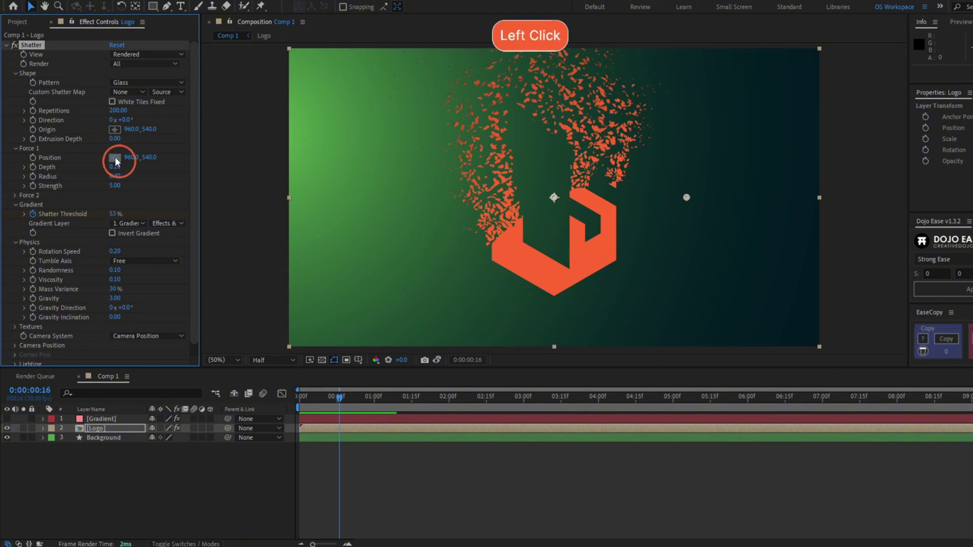
click(613, 347)
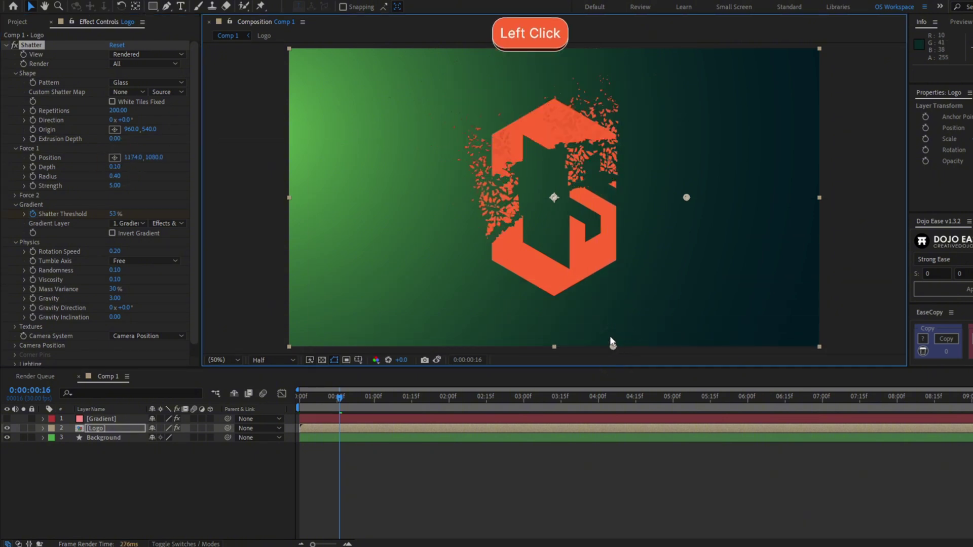
click(317, 398)
mouse_move(340, 400)
mouse_down()
mouse_move(364, 399)
mouse_move(355, 398)
mouse_up()
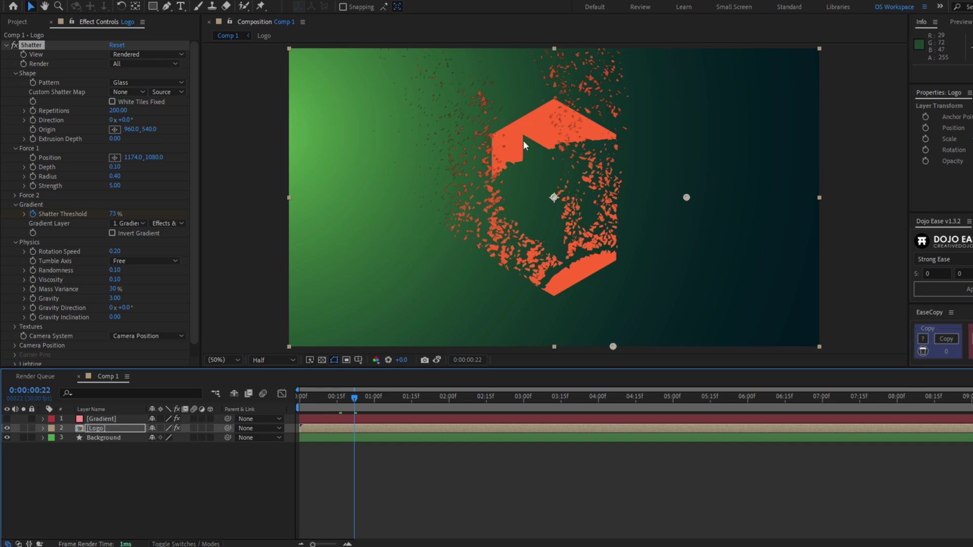
Increase the Force 1 radius to 0.55 and play the animation from the first frame
click(115, 177)
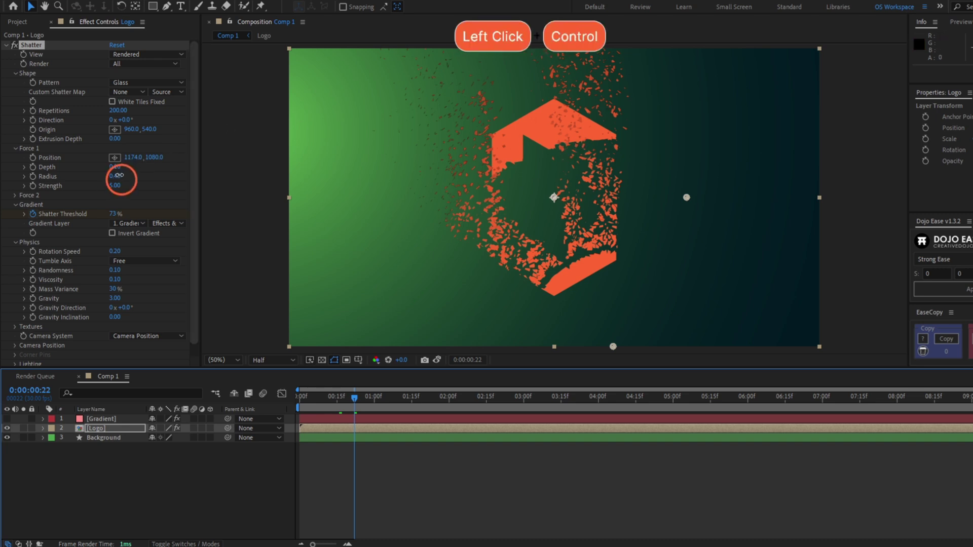
drag(115, 176, 178, 155)
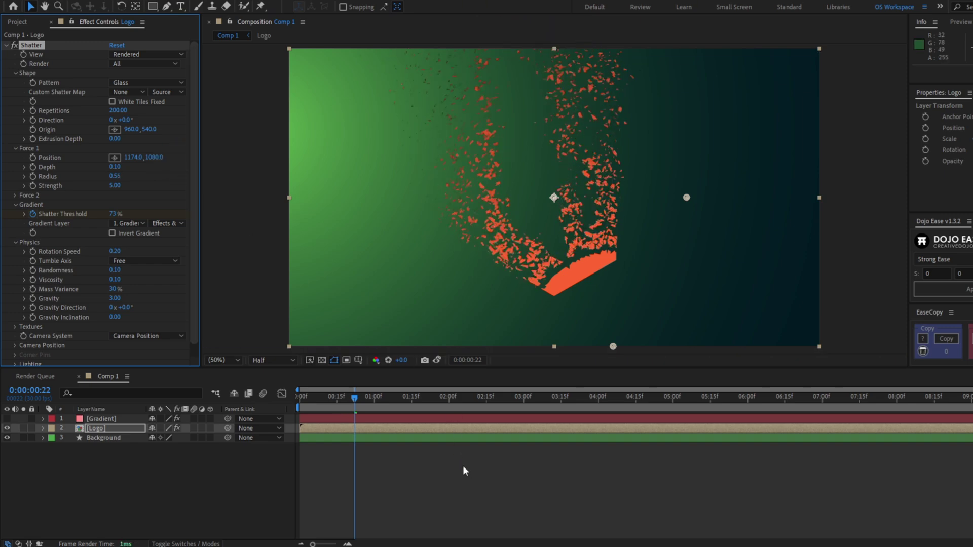
click(463, 469)
key(space)
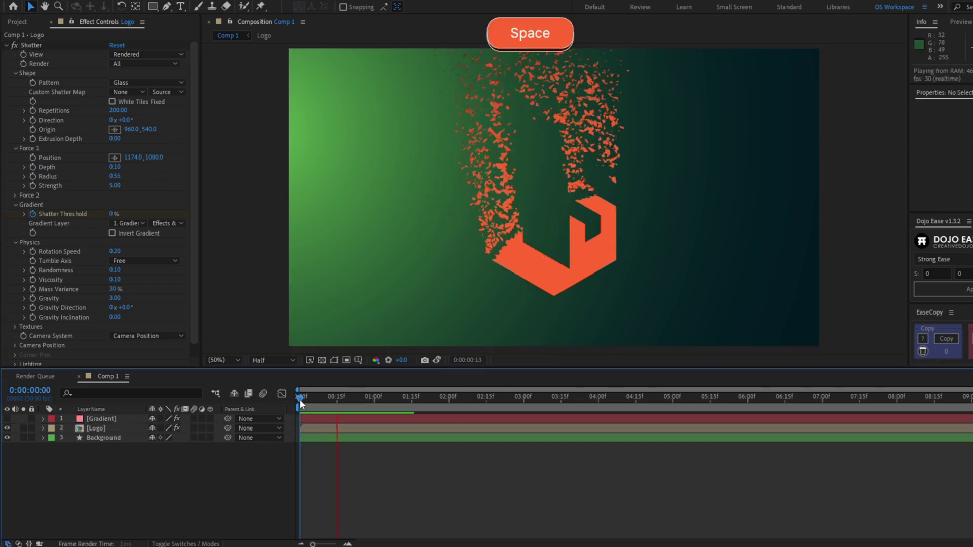
key(space)
key(space)
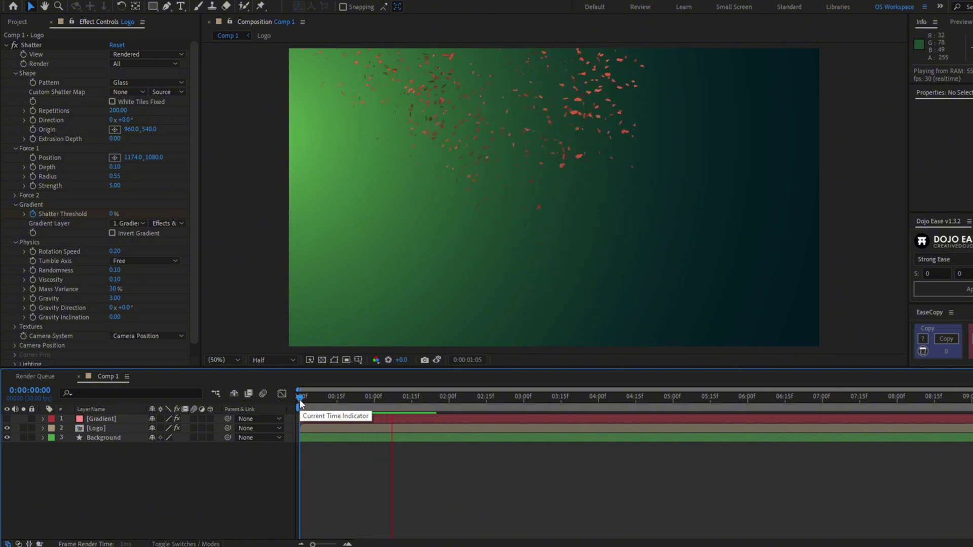
Set the Shatter effect's Gravity to 1 and preview the slower disintegration from the first frame
click(300, 401)
click(116, 299)
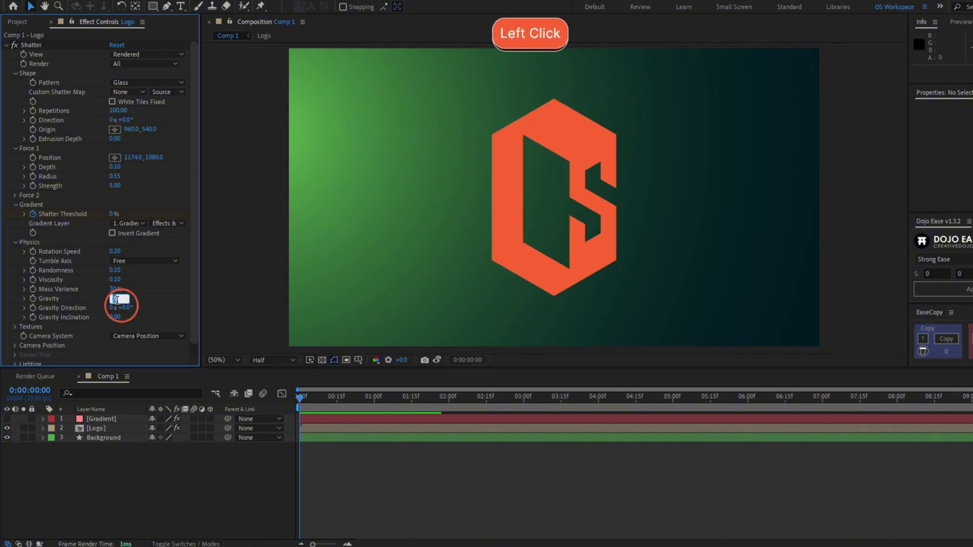
text(1)
click(323, 478)
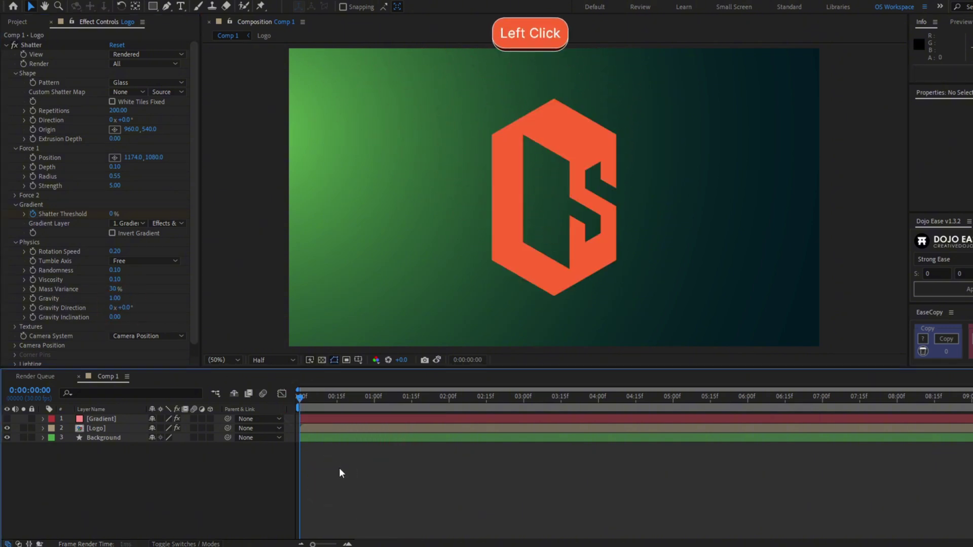
key(space)
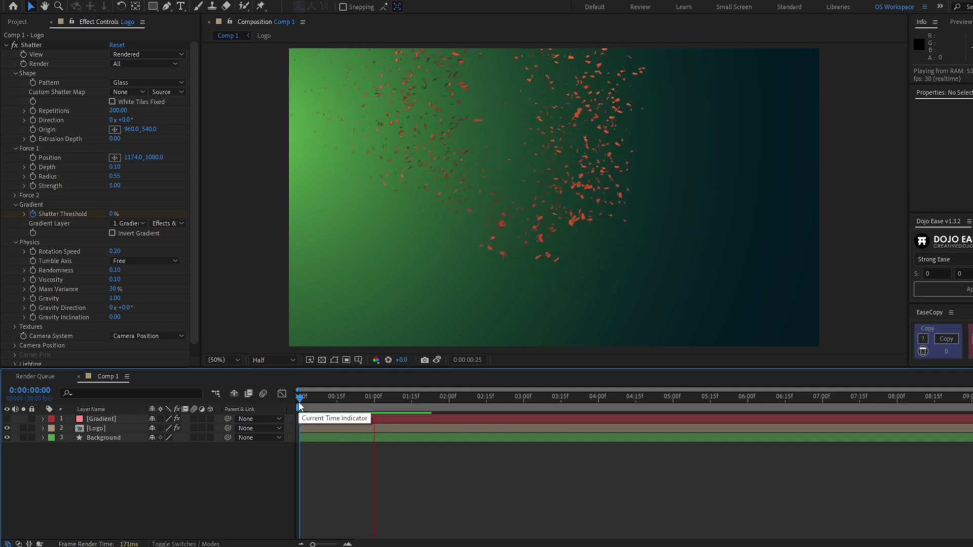
At frame 14, set the Shatter effect's Randomness and Viscosity both to 0.2
drag(299, 405, 335, 405)
click(115, 271)
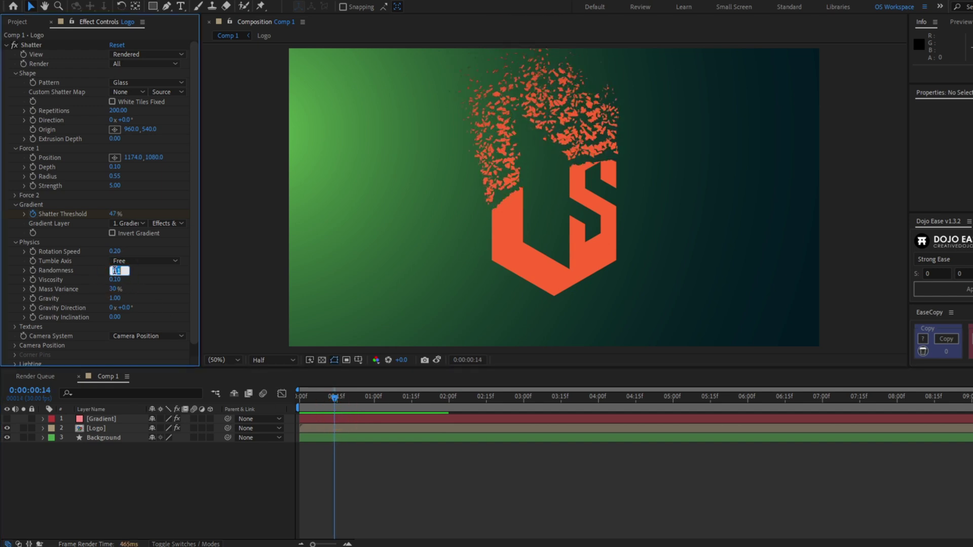
key(Tab)
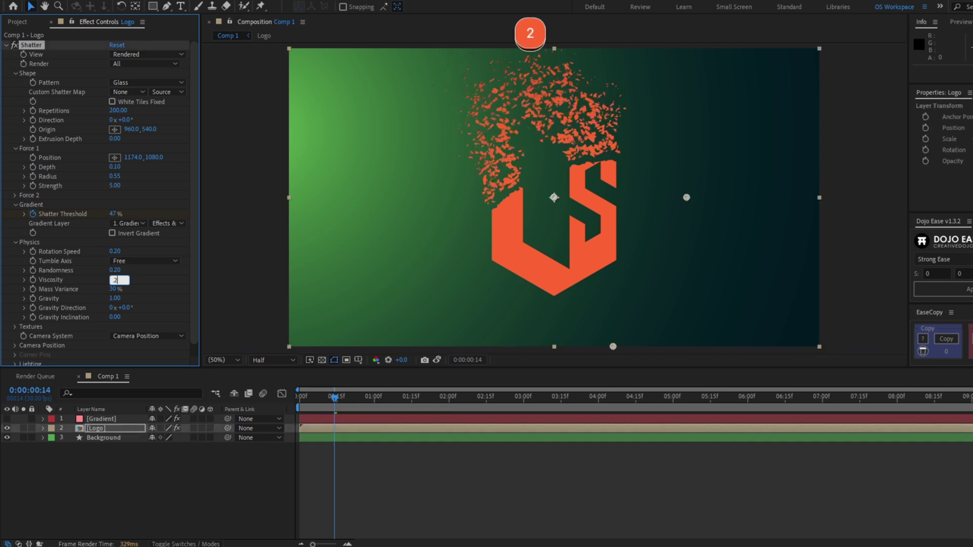
key(Return)
Play the revised shatter animation repeatedly from the first frame, and collapse the Shatter effect's settings
click(403, 501)
key(space)
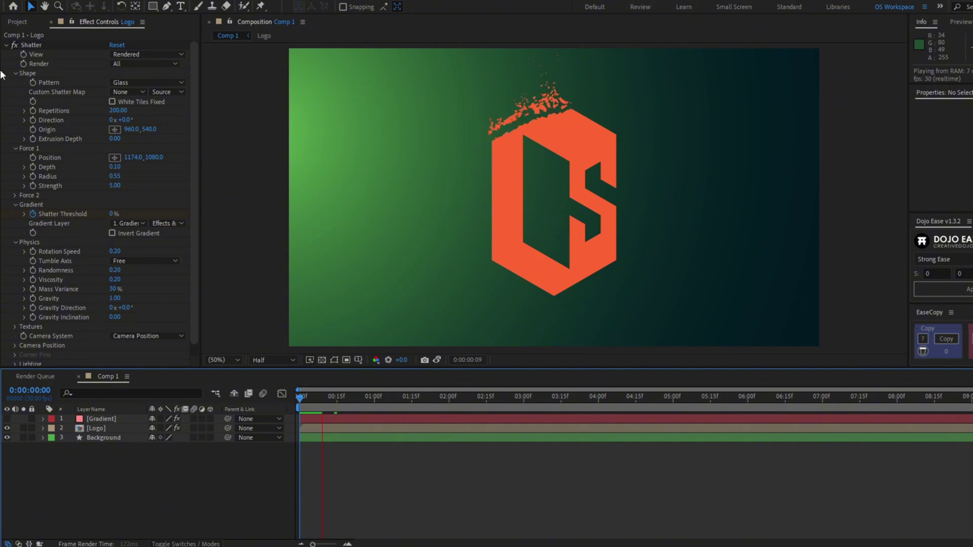
click(6, 45)
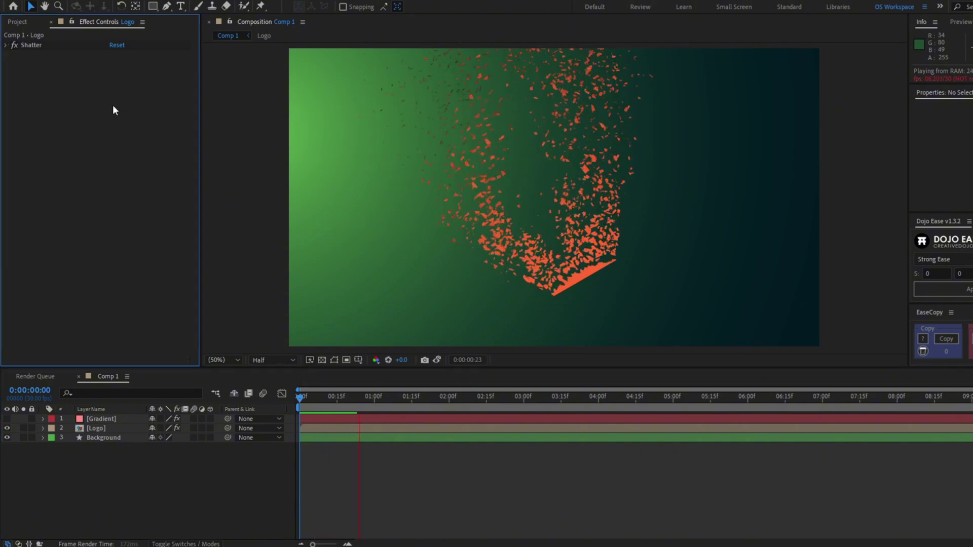
key(space)
key(space)
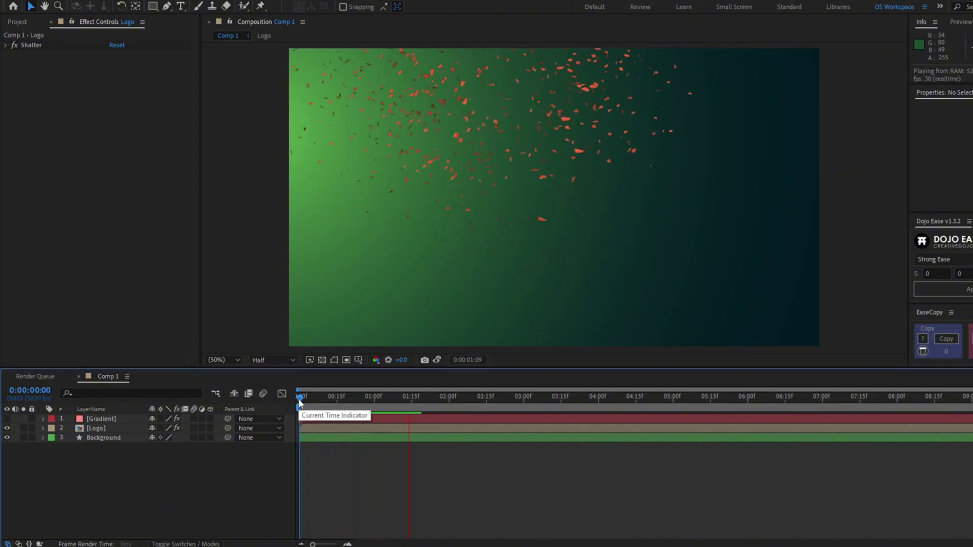
click(299, 403)
key(space)
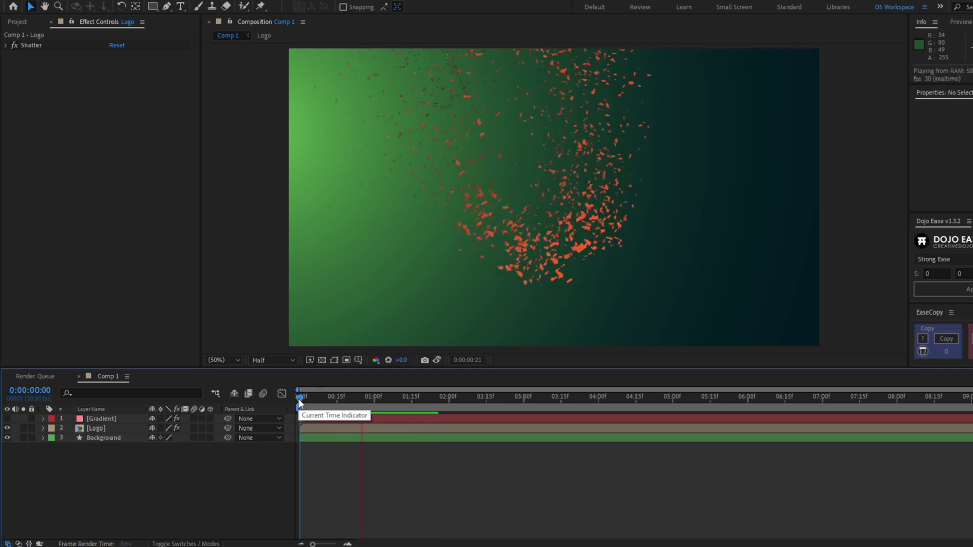
click(299, 403)
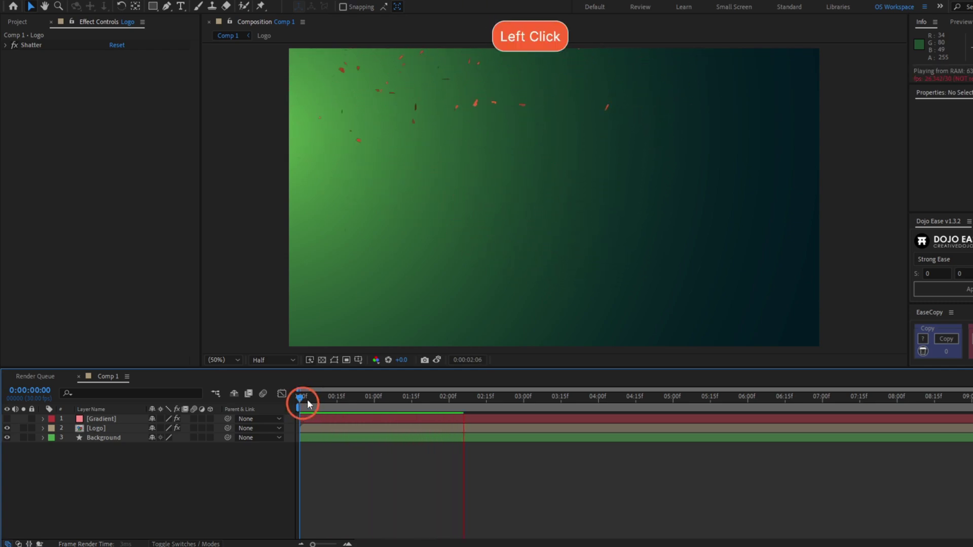
drag(299, 402, 252, 405)
key(space)
click(300, 399)
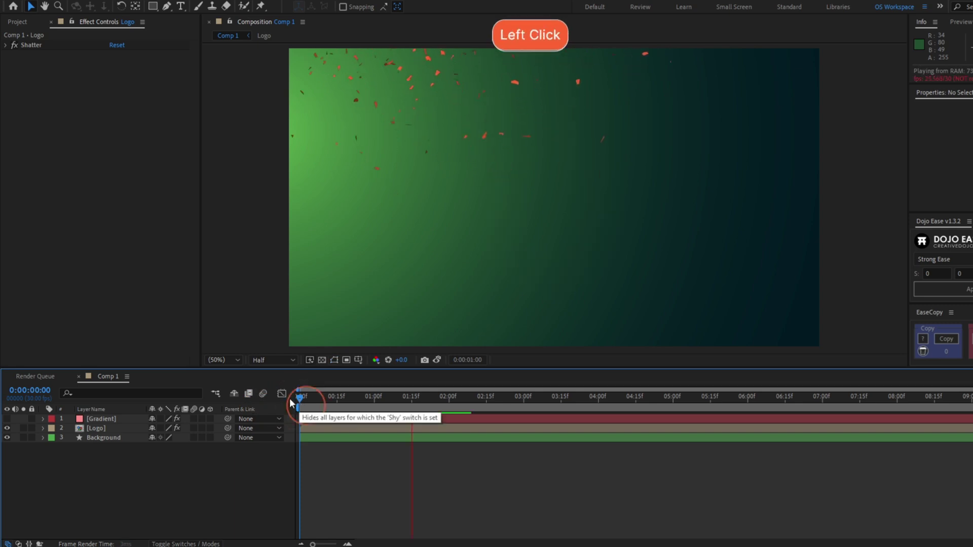
Add a Drop Shadow effect to the Logo layer with distance 50 and softness 100, and preview the animation
key(ctrl+space)
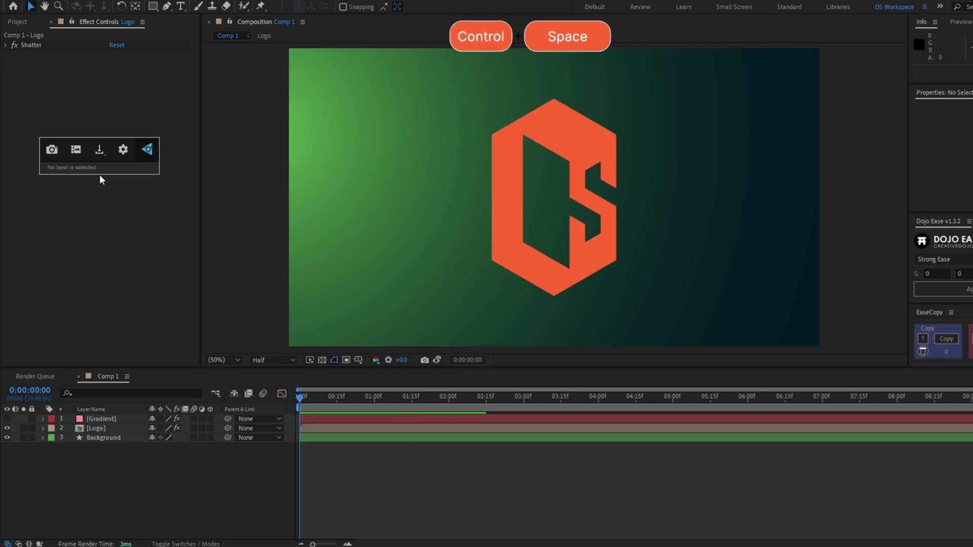
text(drop)
key(Return)
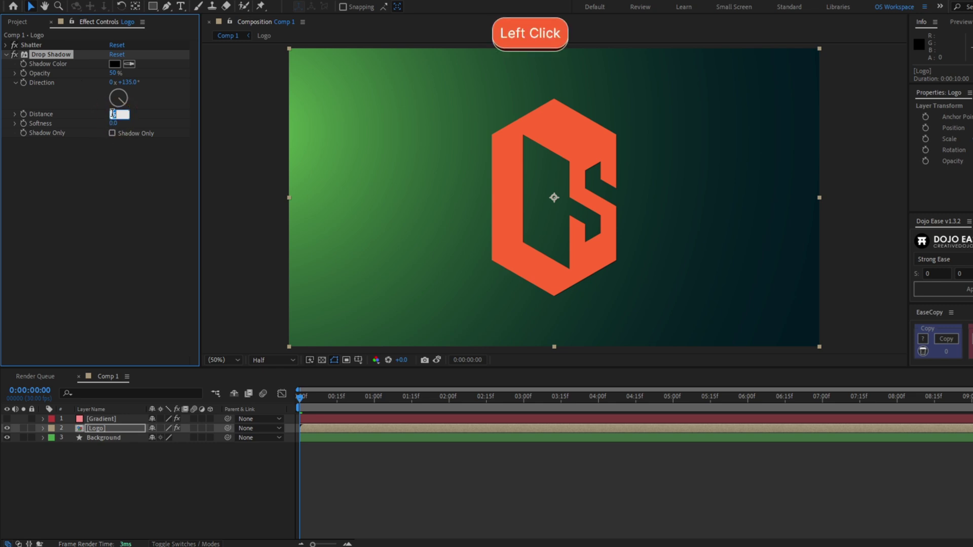
text(100)
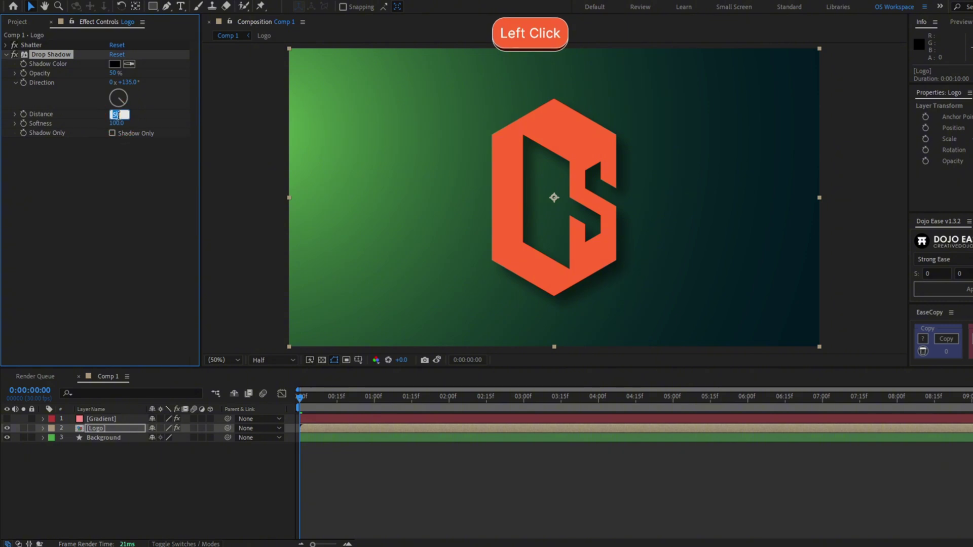
click(120, 134)
click(185, 303)
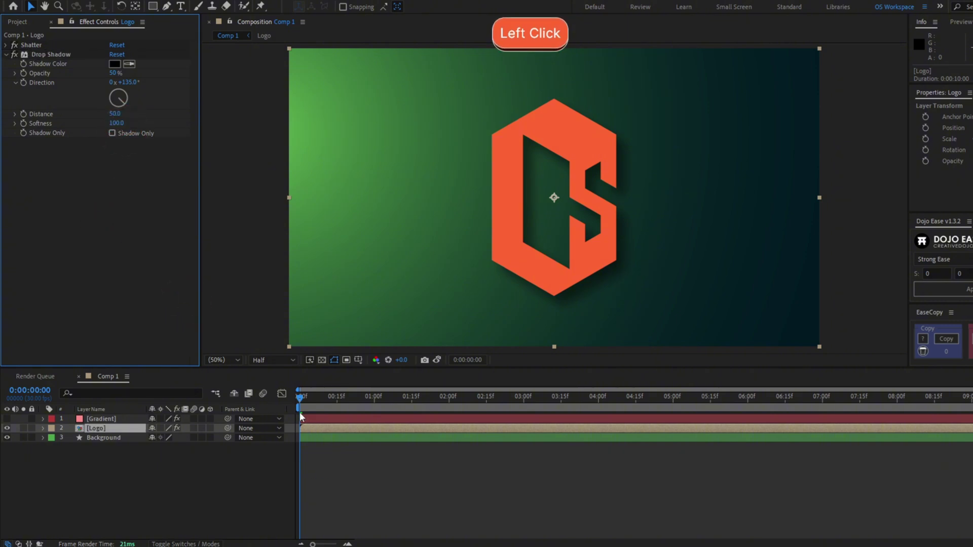
key(space)
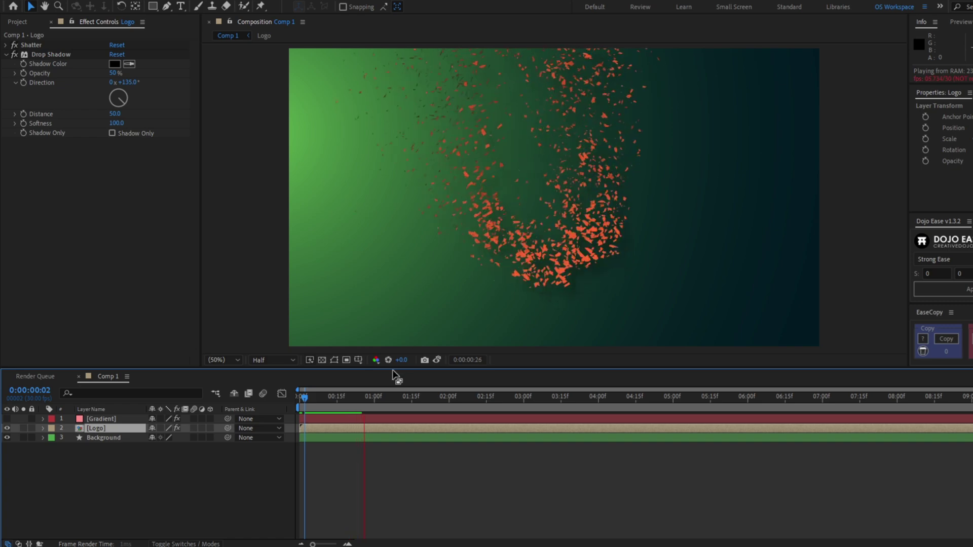
drag(314, 388, 300, 391)
Collapse the Drop Shadow settings and add a CC Force Motion Blur effect to the Logo layer
click(6, 54)
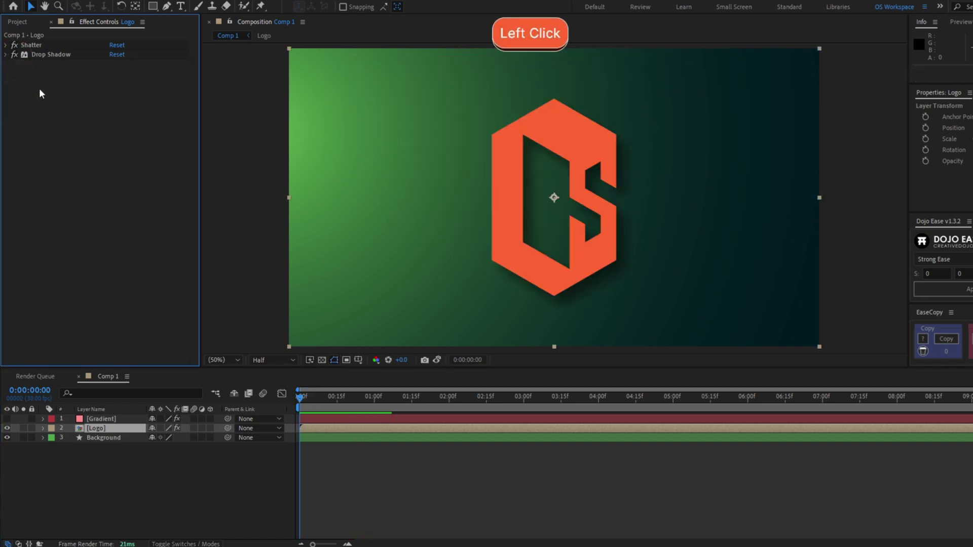
key(ctrl+space)
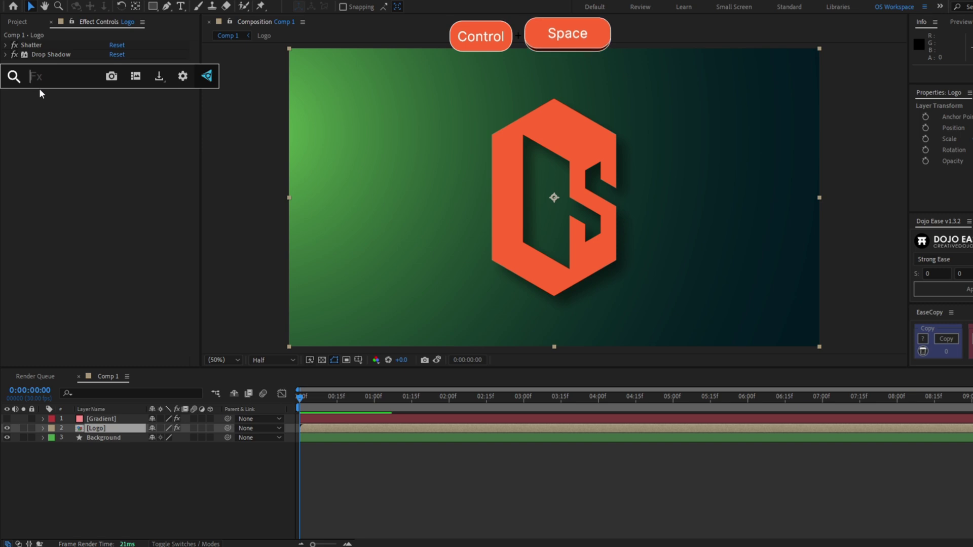
text(CC)
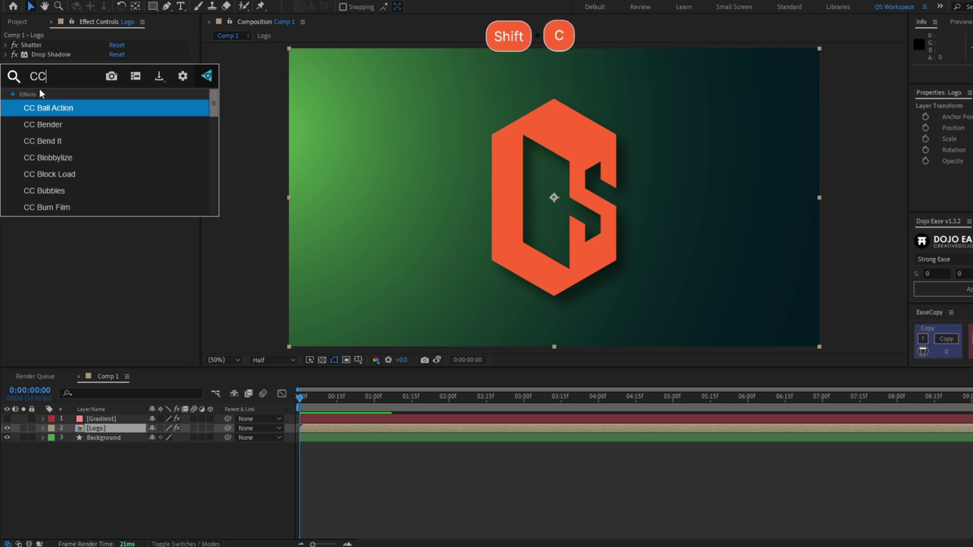
text( Force)
key(Return)
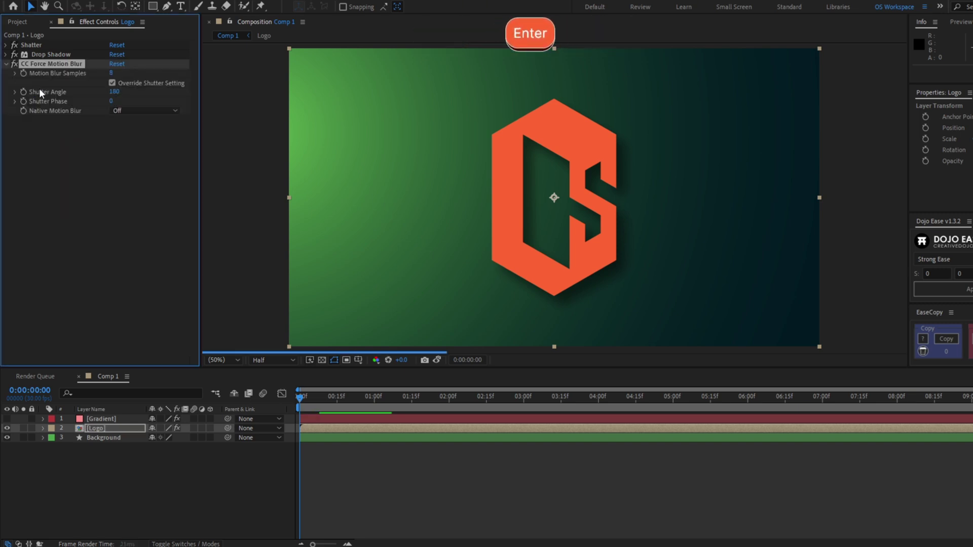
Preview the disintegration with motion blur from the first frame
key(space)
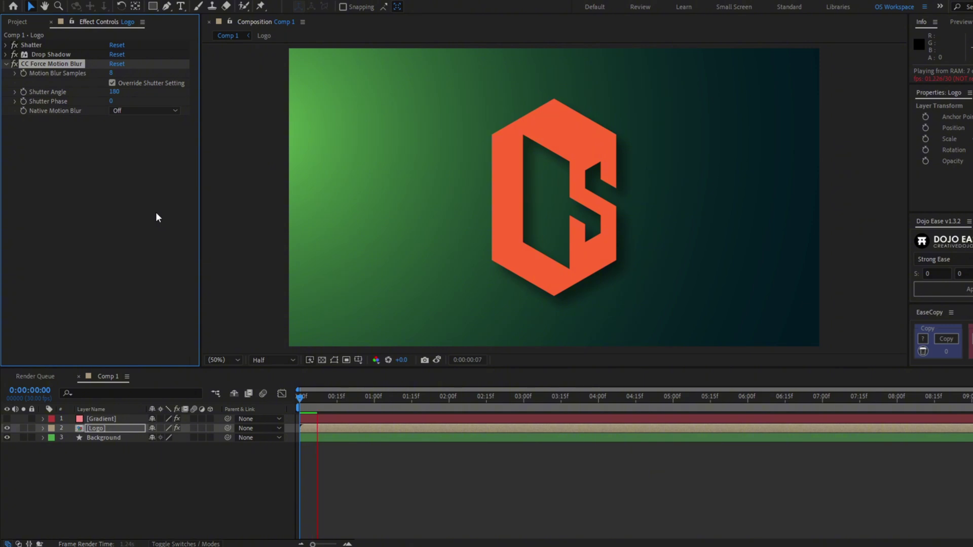
key(space)
key(space)
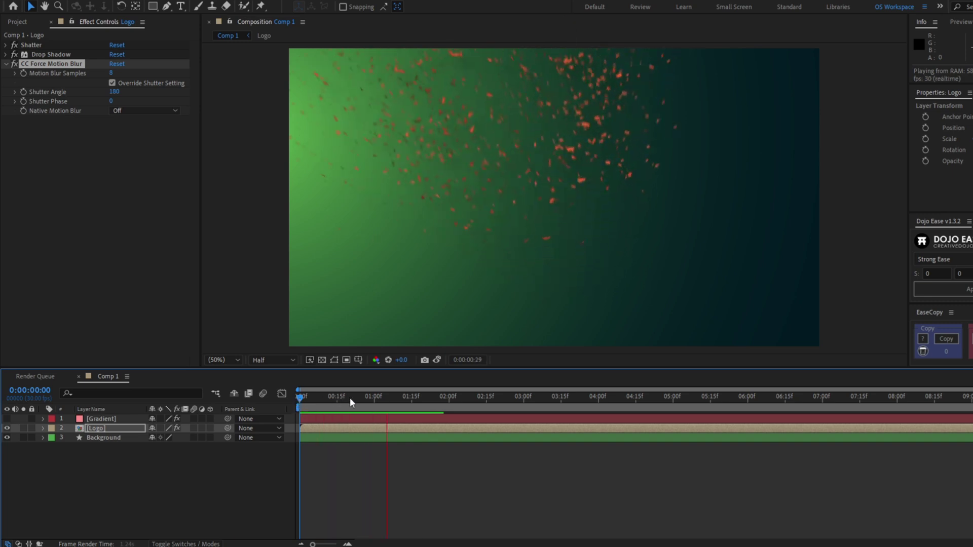
drag(324, 397, 309, 399)
Open the Logo composition and swap the OS logo for NVIDIA Logo.png from the Logos folder, scaled to 25% with the original layer hidden
click(317, 427)
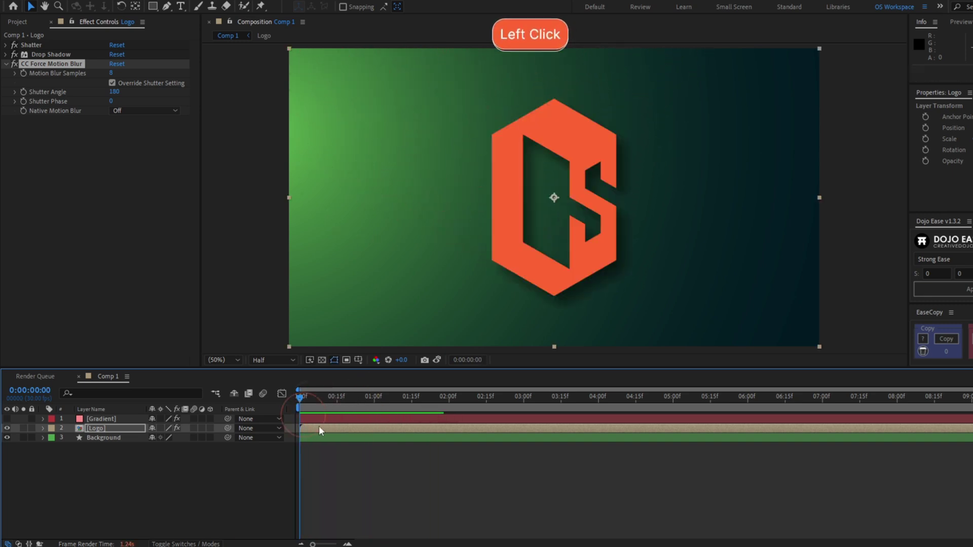
double_click(322, 430)
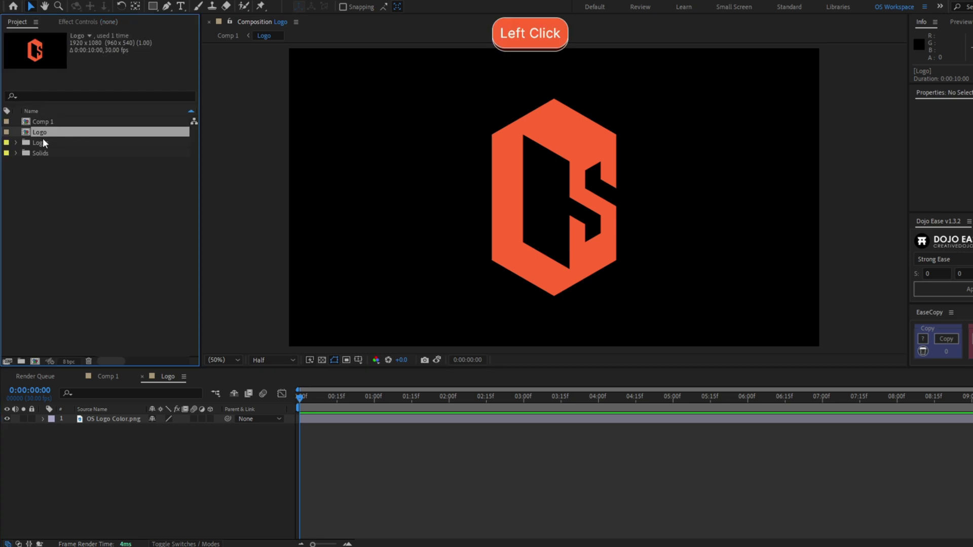
click(14, 145)
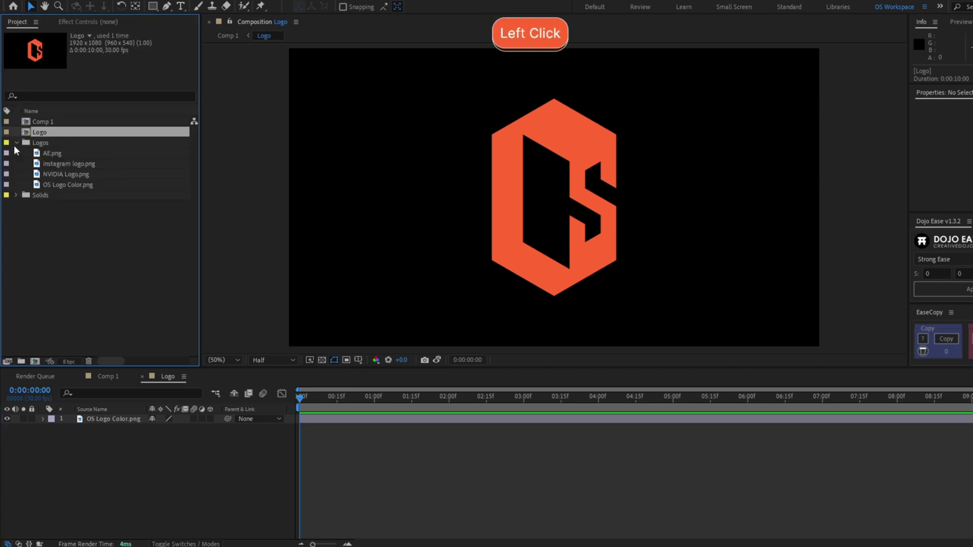
click(45, 154)
click(57, 171)
click(57, 162)
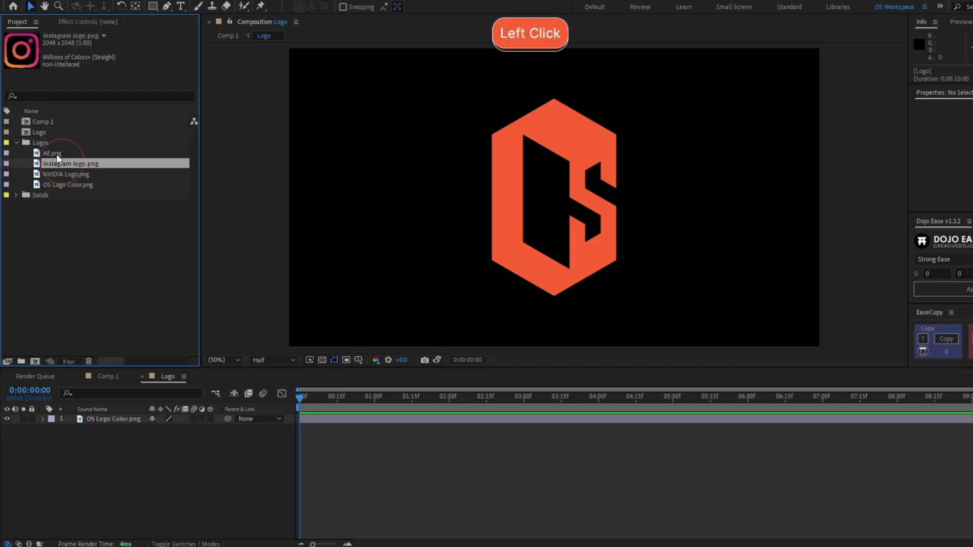
click(57, 173)
drag(57, 174, 71, 426)
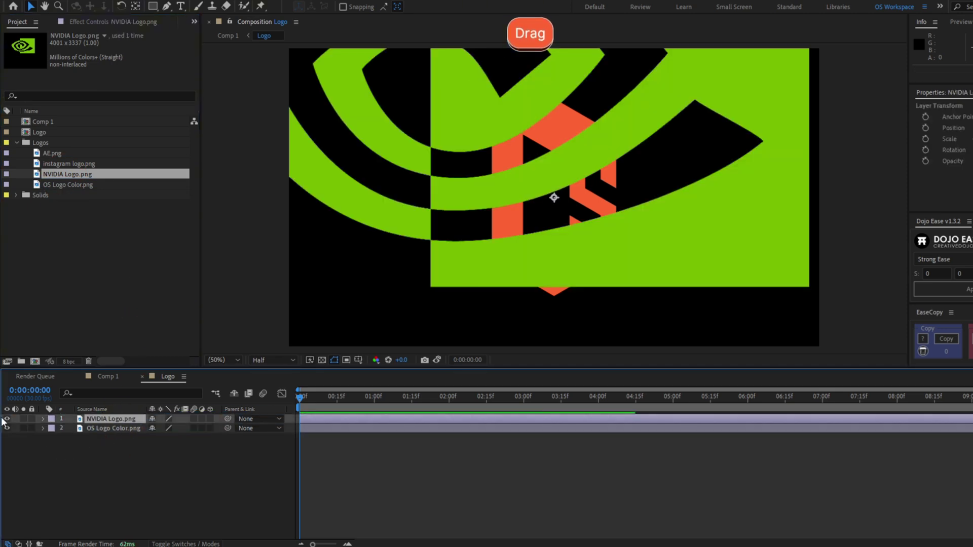
In Comp 1, disable the Logo layer's Drop Shadow and CC Force Motion Blur effects, and preview the NVIDIA logo's disintegration from the first frame
click(108, 376)
click(105, 427)
key(F3)
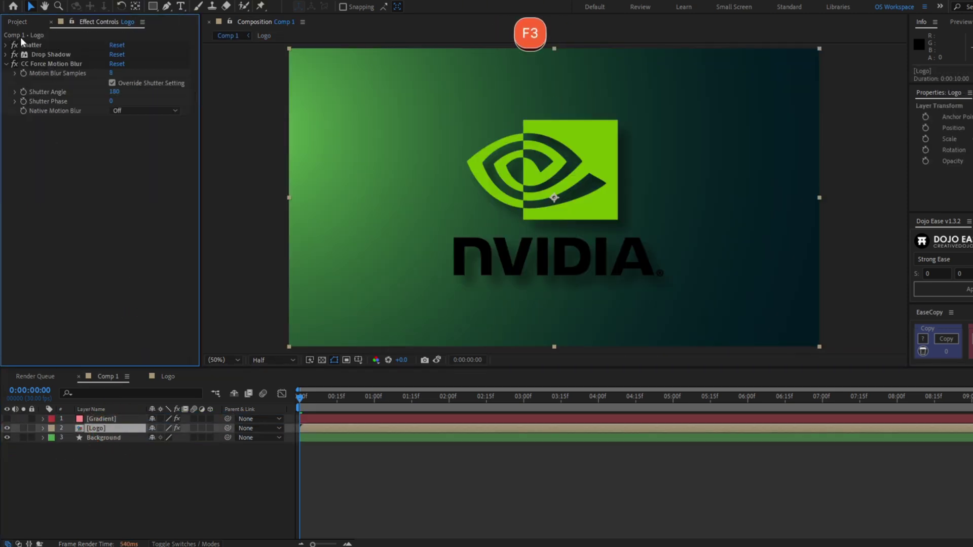
click(357, 449)
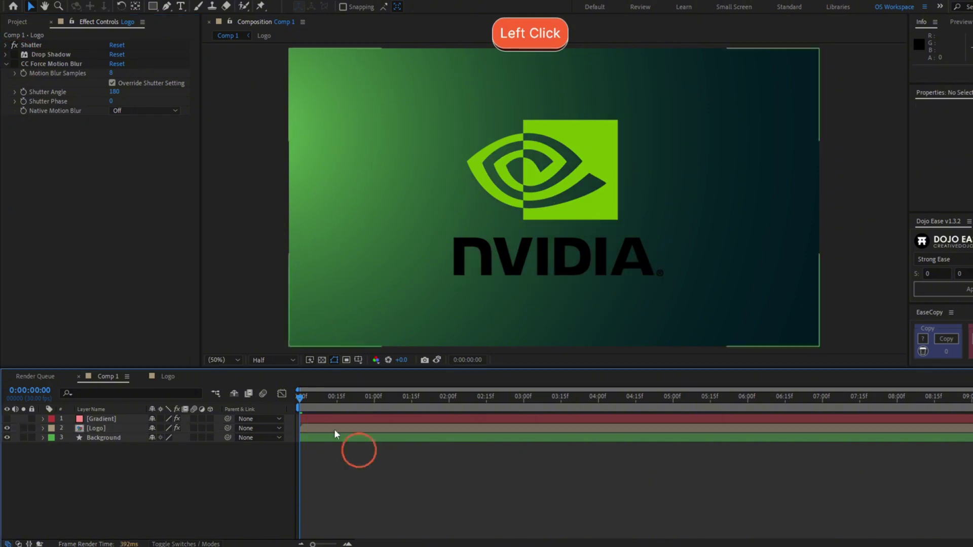
click(302, 398)
key(space)
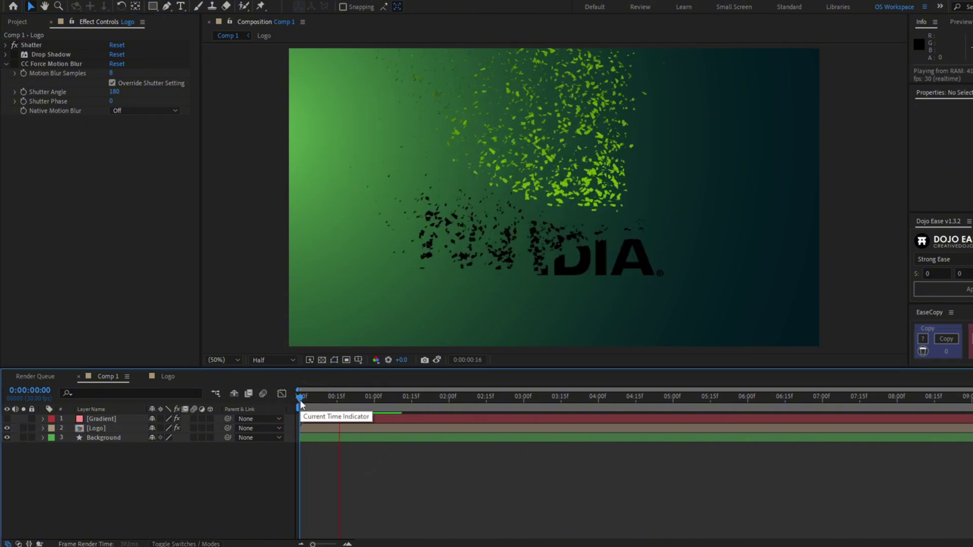
Reopen the Logo composition, place instagram logo.png above the NVIDIA logo layer, and reveal its Scale property
click(104, 419)
double_click(111, 427)
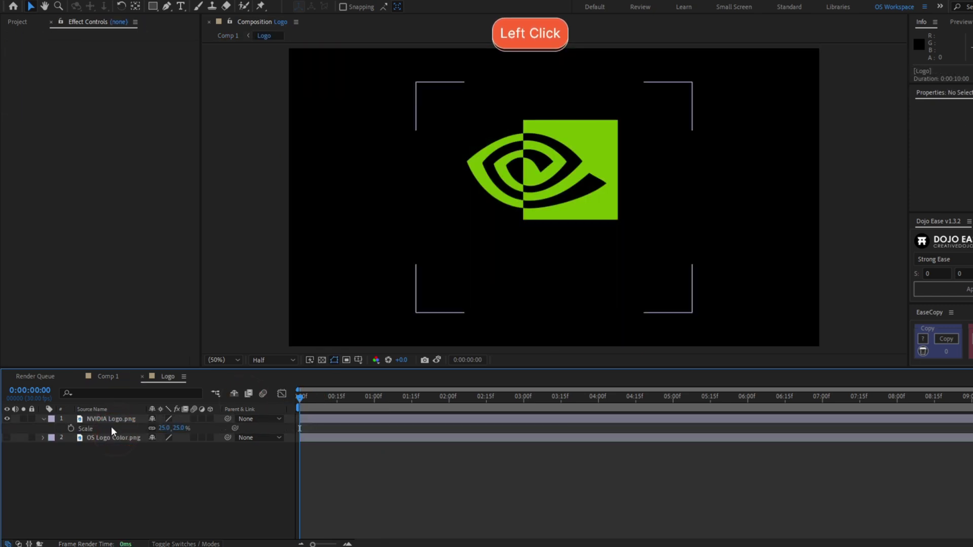
click(15, 23)
click(65, 184)
click(67, 173)
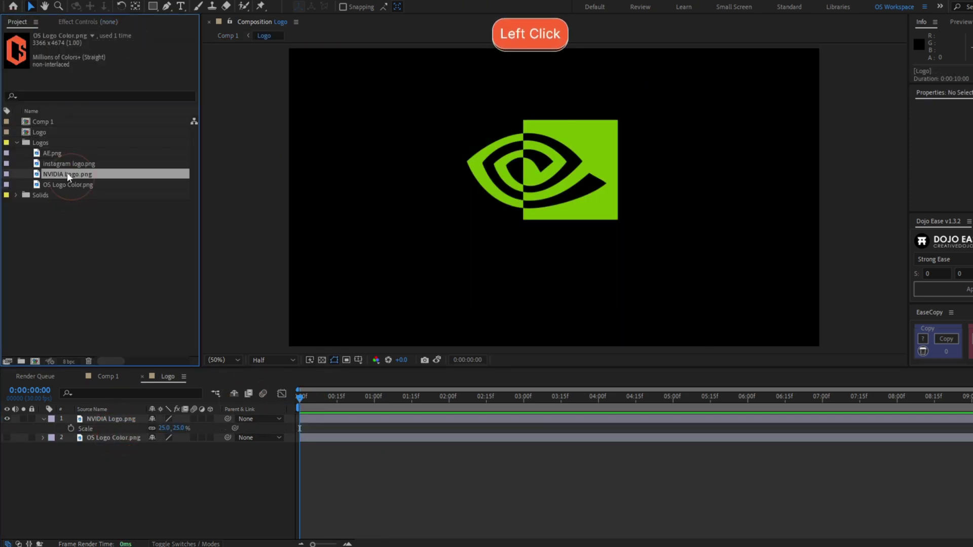
click(63, 163)
drag(58, 168, 110, 430)
key(s)
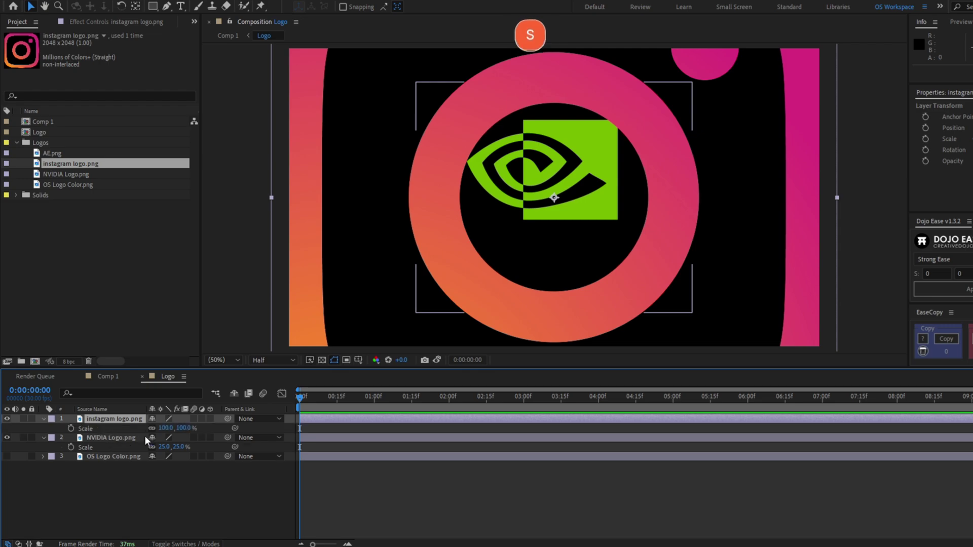